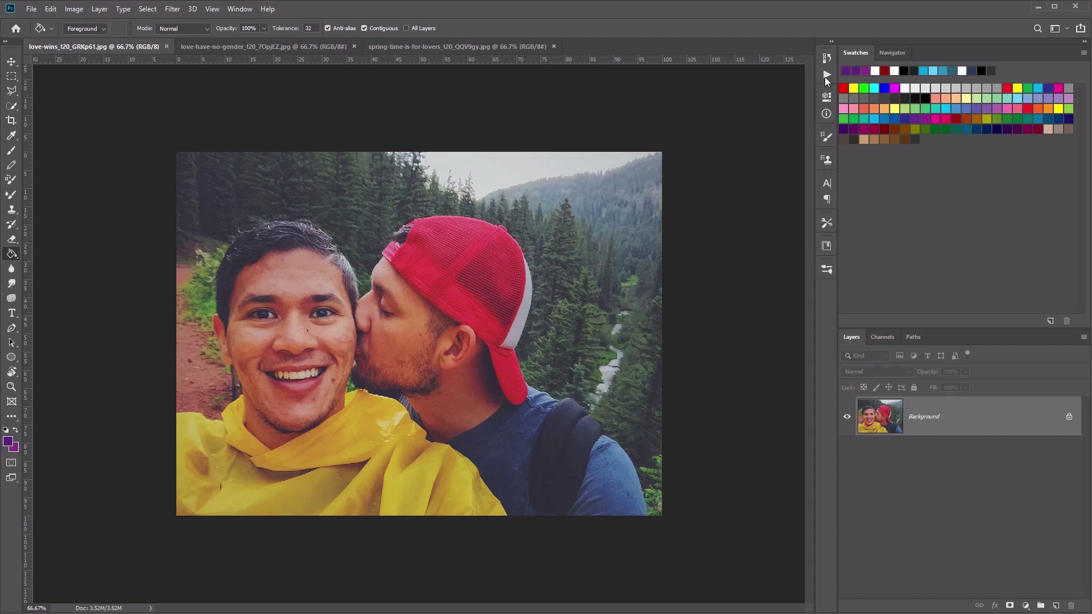
# - Show the Actions panel listing the Default Actions and Wedding action sets
pyautogui.click(827, 58)
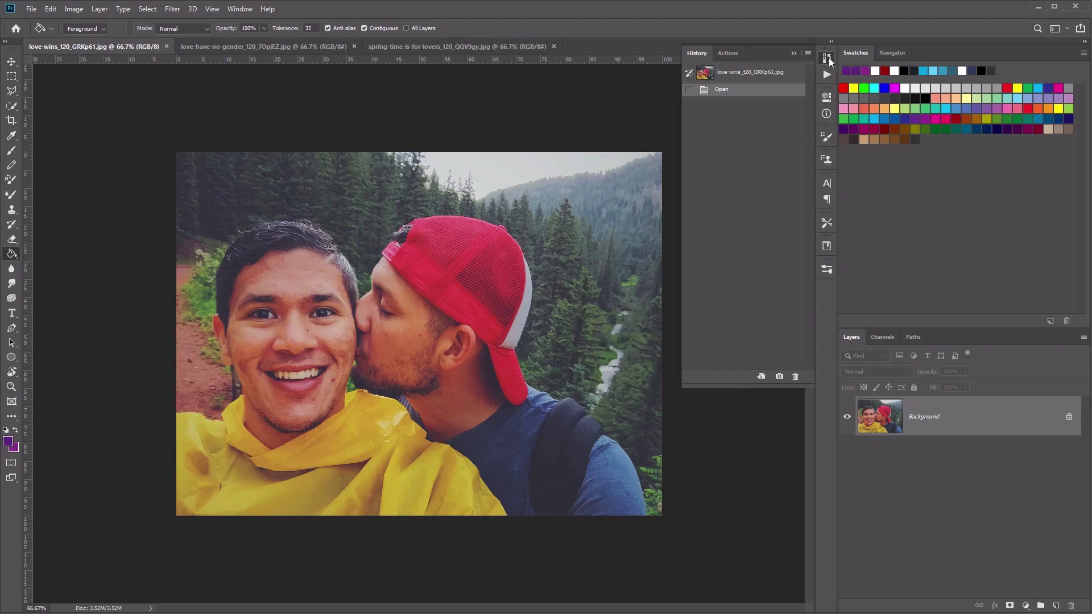
pyautogui.click(733, 55)
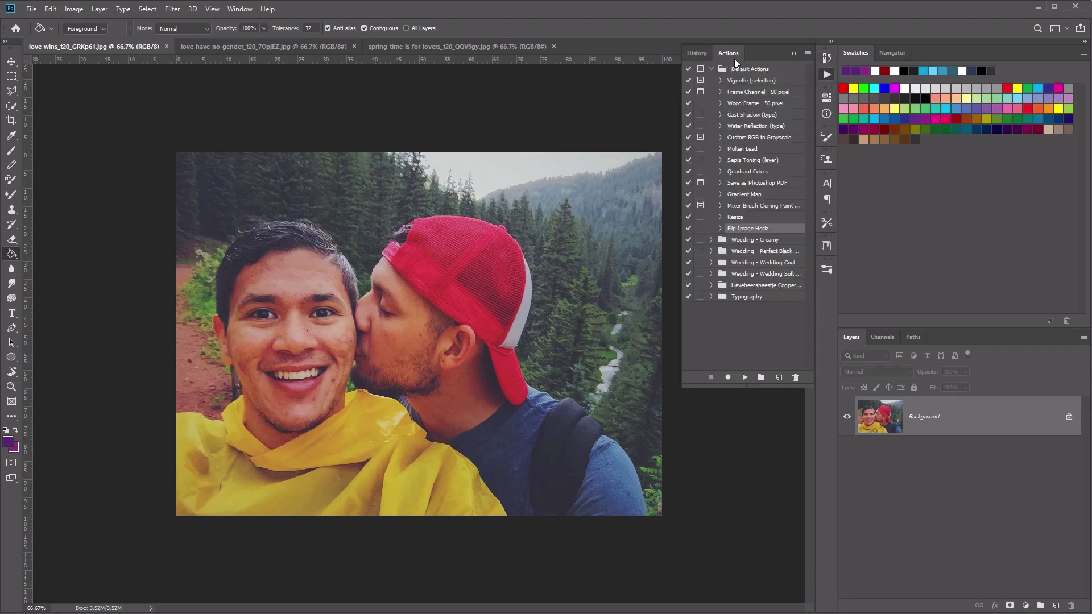
pyautogui.click(240, 9)
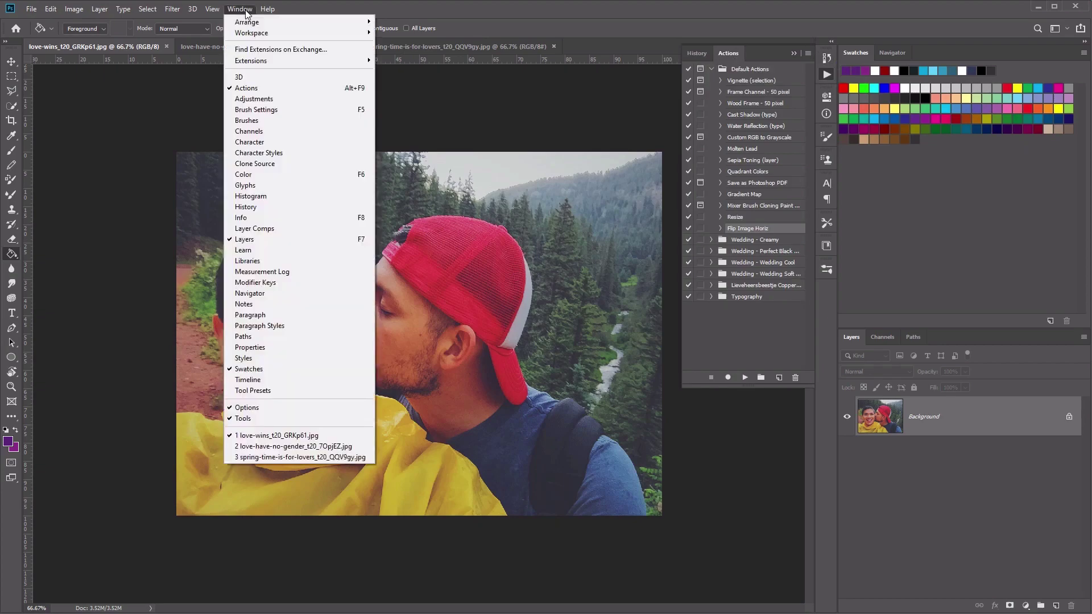
pyautogui.click(268, 90)
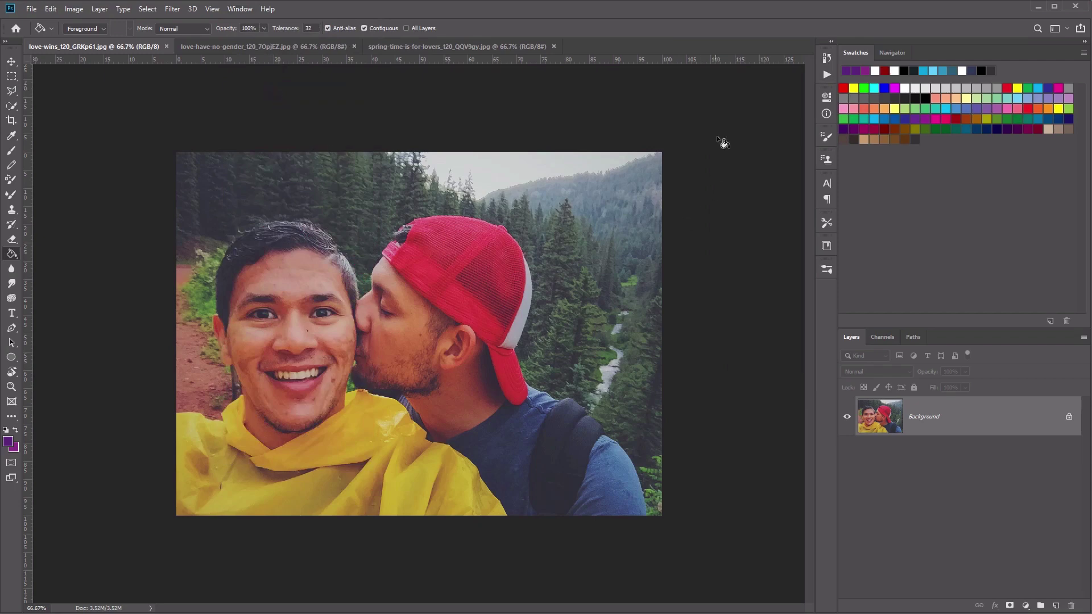
pyautogui.click(830, 56)
pyautogui.click(729, 56)
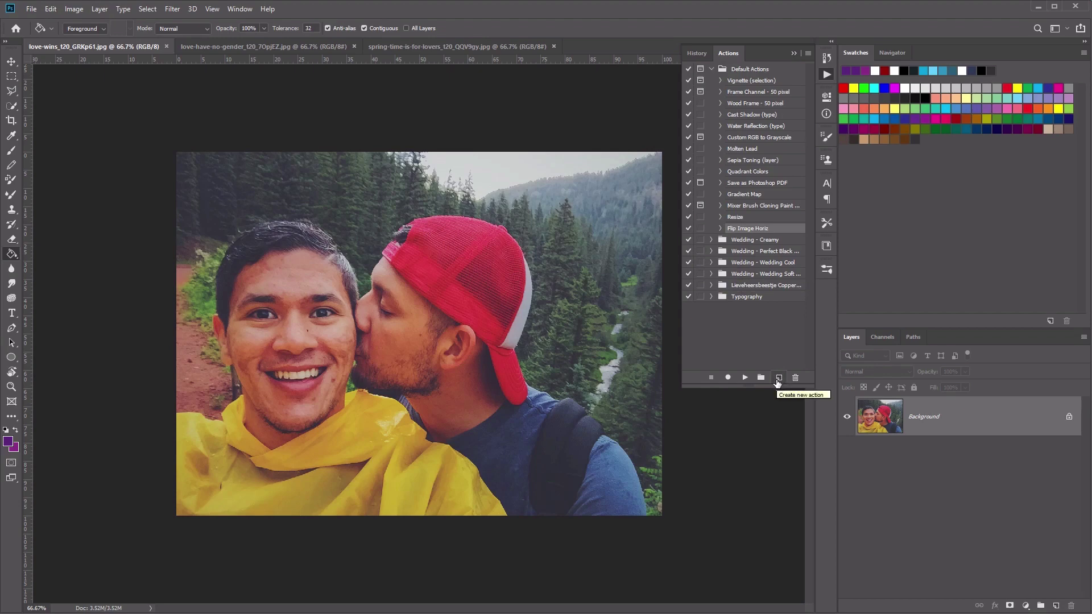
# - Name a new action 'Spirit Day' in Default Actions and start recording
pyautogui.click(779, 378)
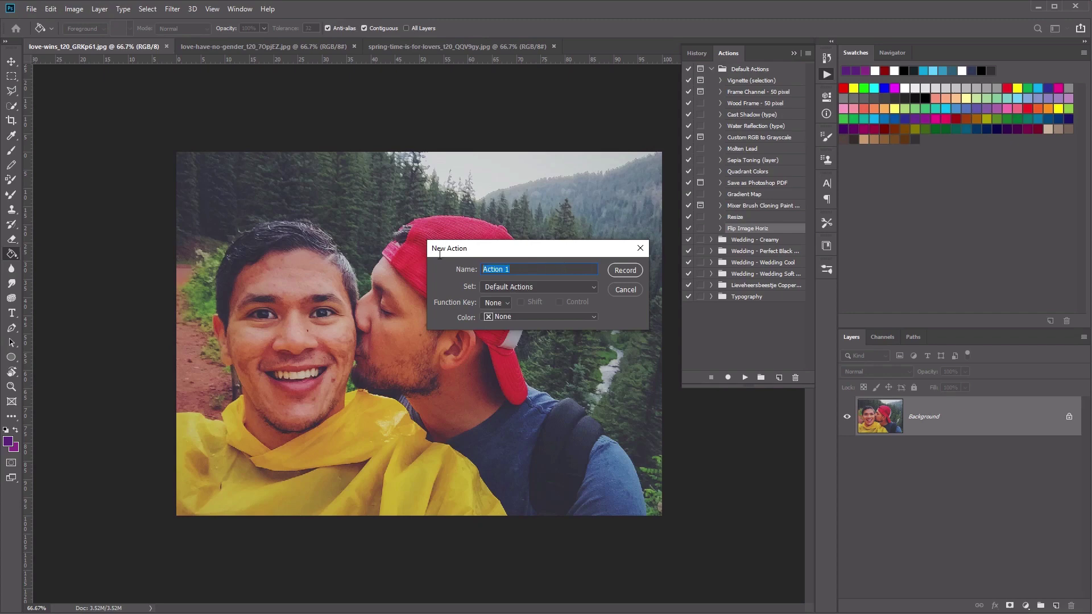
pyautogui.write('Spirit Day')
pyautogui.click(625, 271)
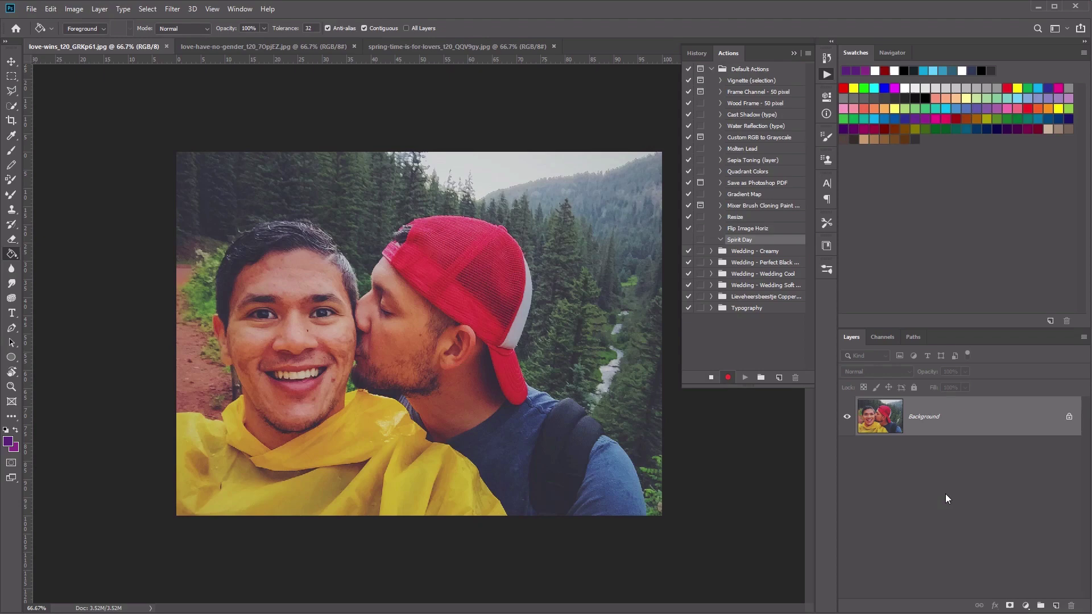
# - Add a Gradient Map adjustment layer above the Background layer
pyautogui.click(1027, 607)
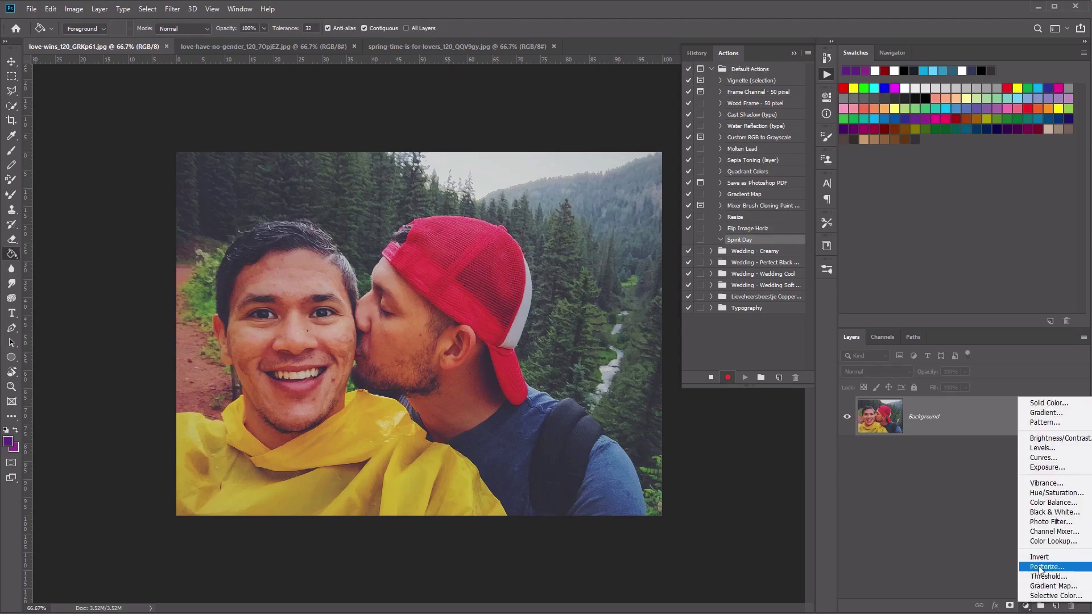
pyautogui.click(1062, 587)
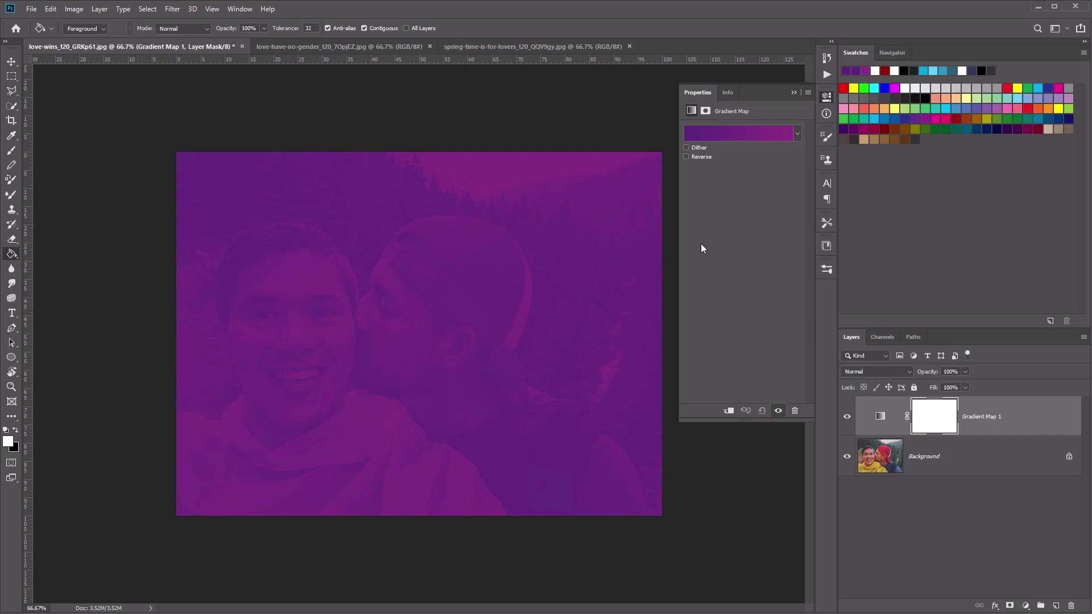
# - Set the gradient's left stop to 4% location with near-black colour 14071b
pyautogui.click(729, 138)
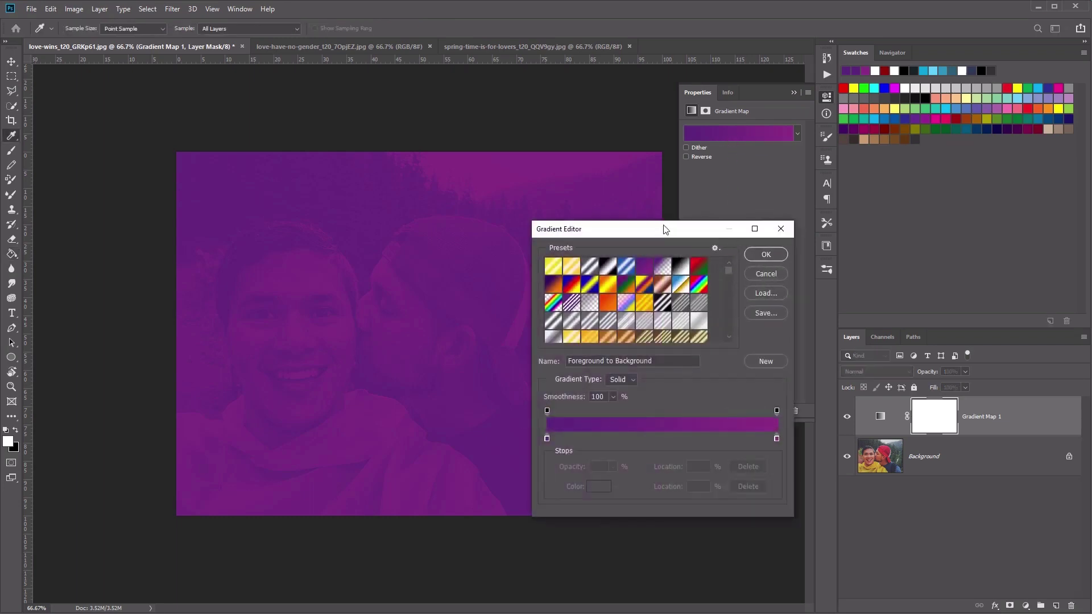
pyautogui.moveTo(663, 230); pyautogui.dragTo(536, 222)
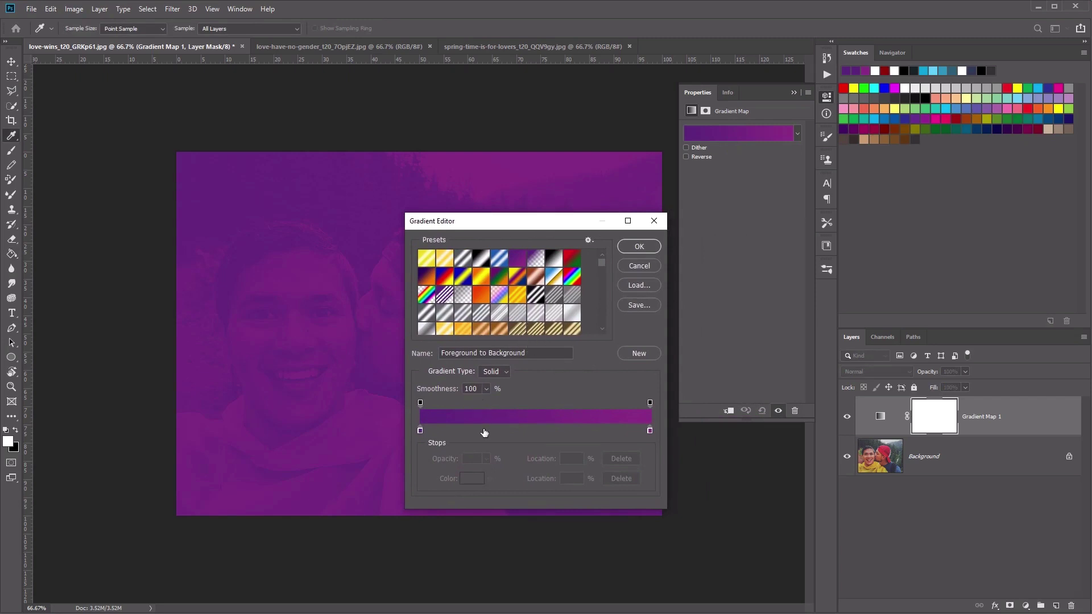
pyautogui.click(420, 431)
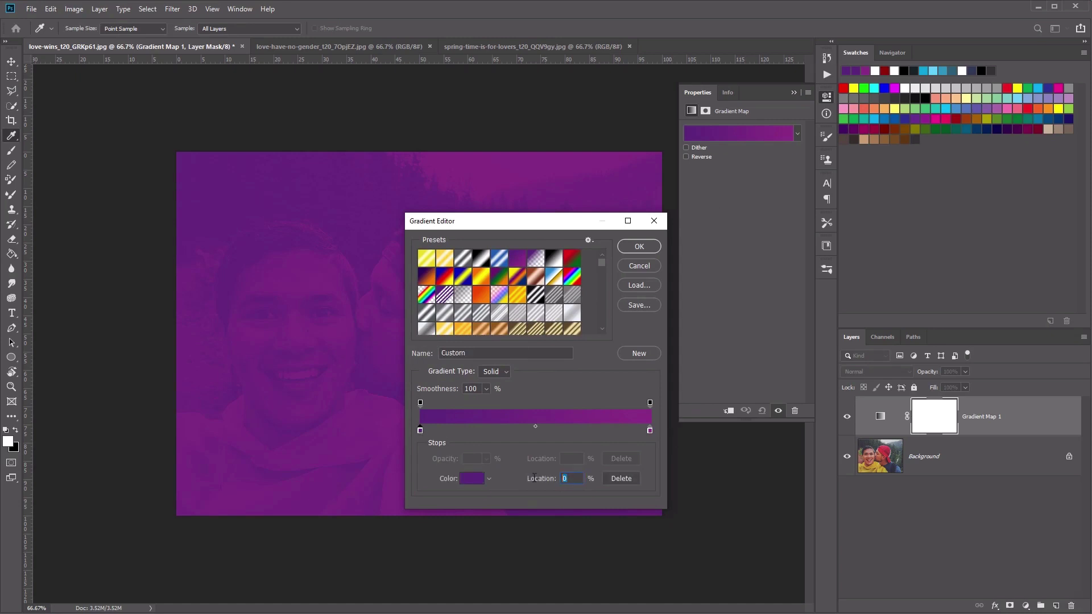
pyautogui.write('4')
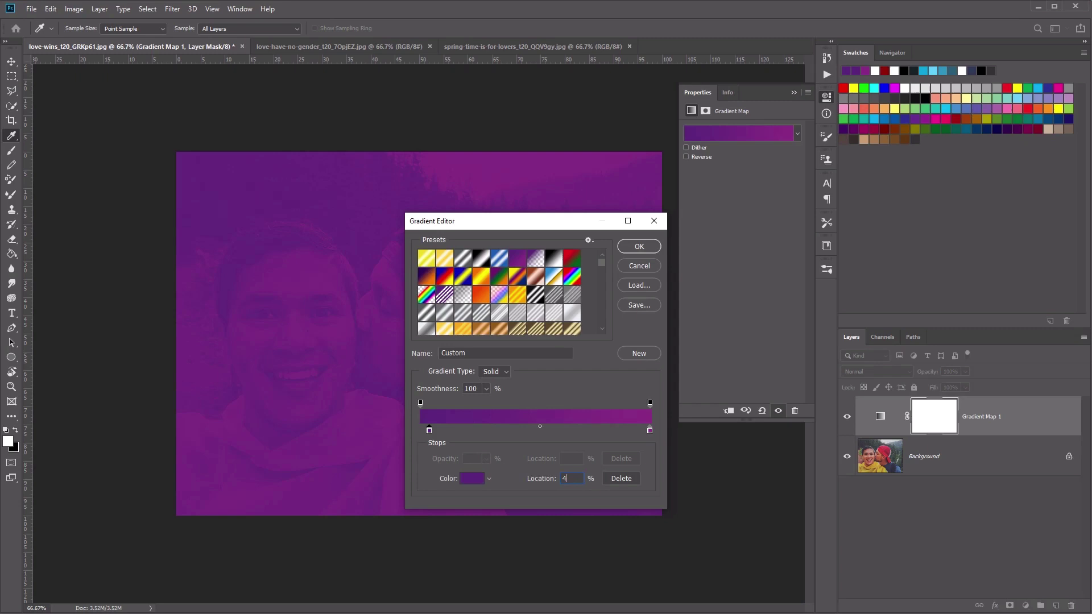
pyautogui.click(430, 431)
pyautogui.doubleClick(430, 431)
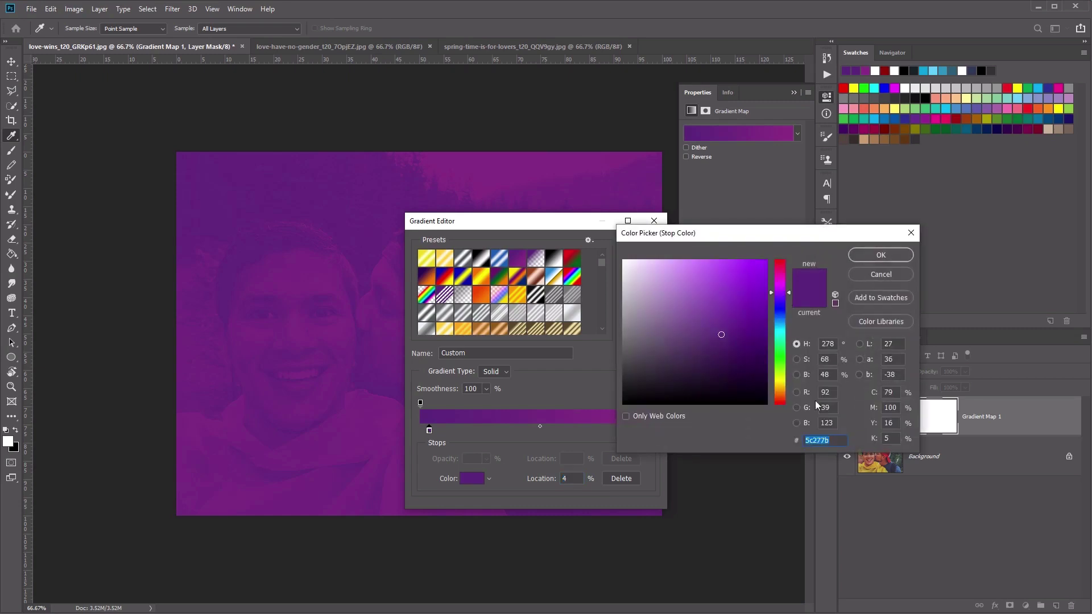
pyautogui.click(836, 441)
pyautogui.moveTo(836, 441); pyautogui.dragTo(760, 444)
pyautogui.write('14')
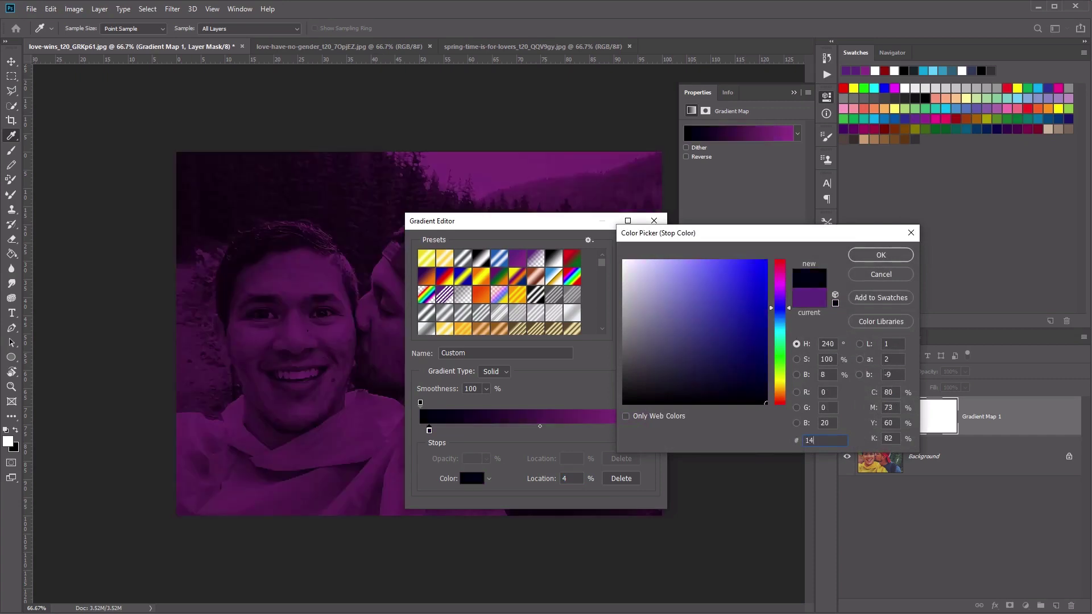
pyautogui.write('0')
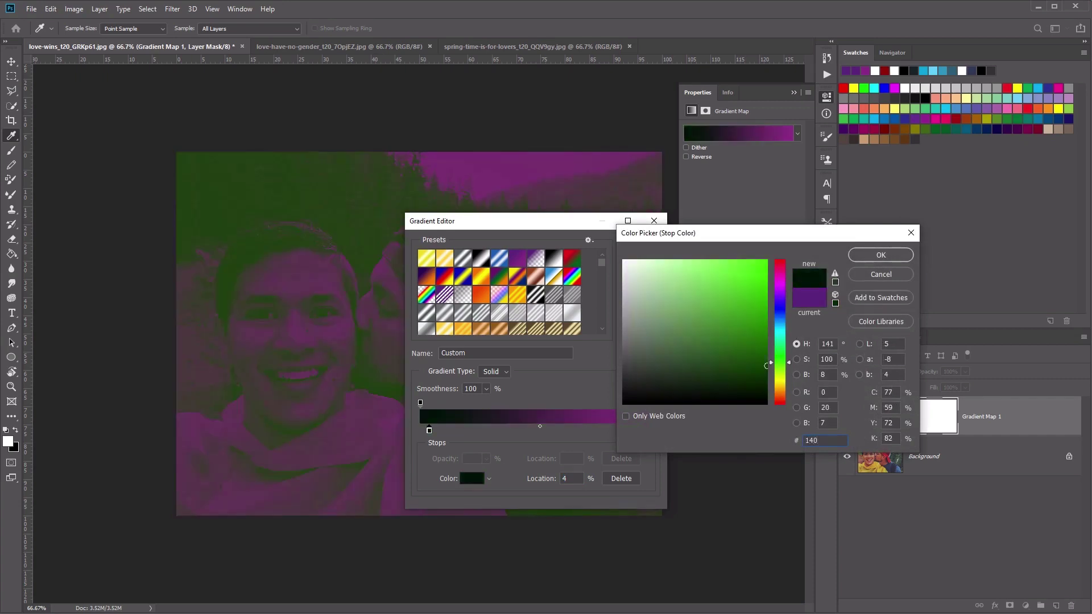
pyautogui.write('71b')
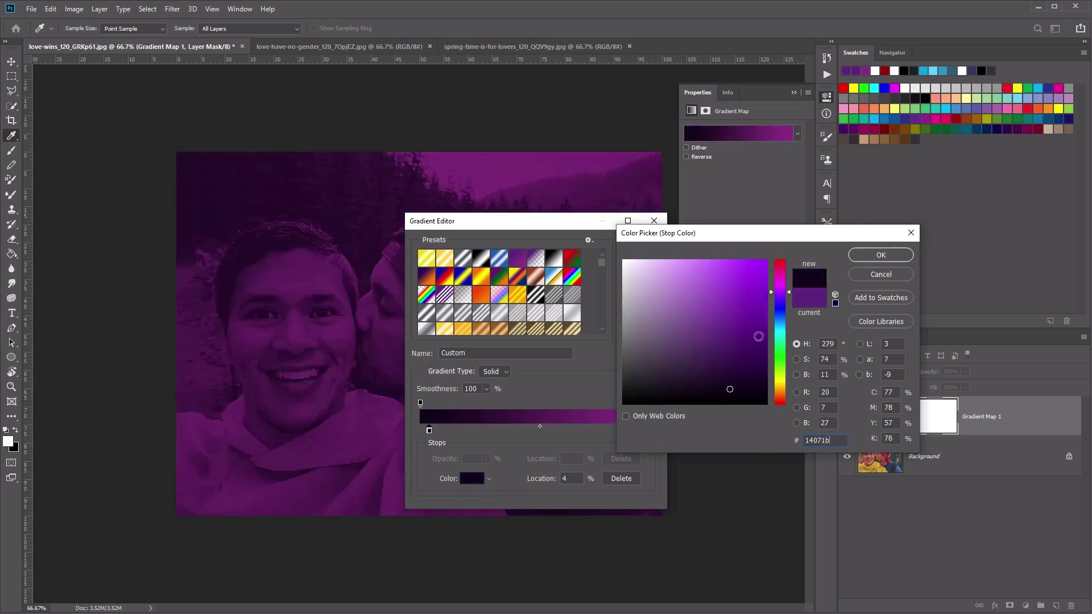
pyautogui.click(881, 256)
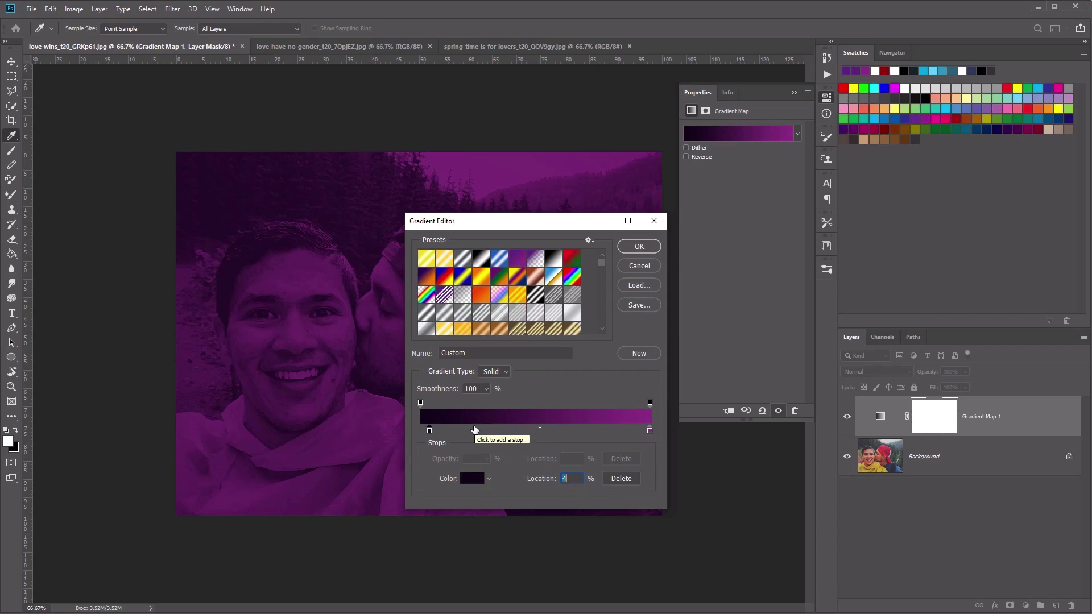
# - Add a gradient colour stop at 48% coloured purple 5c277b
pyautogui.click(474, 430)
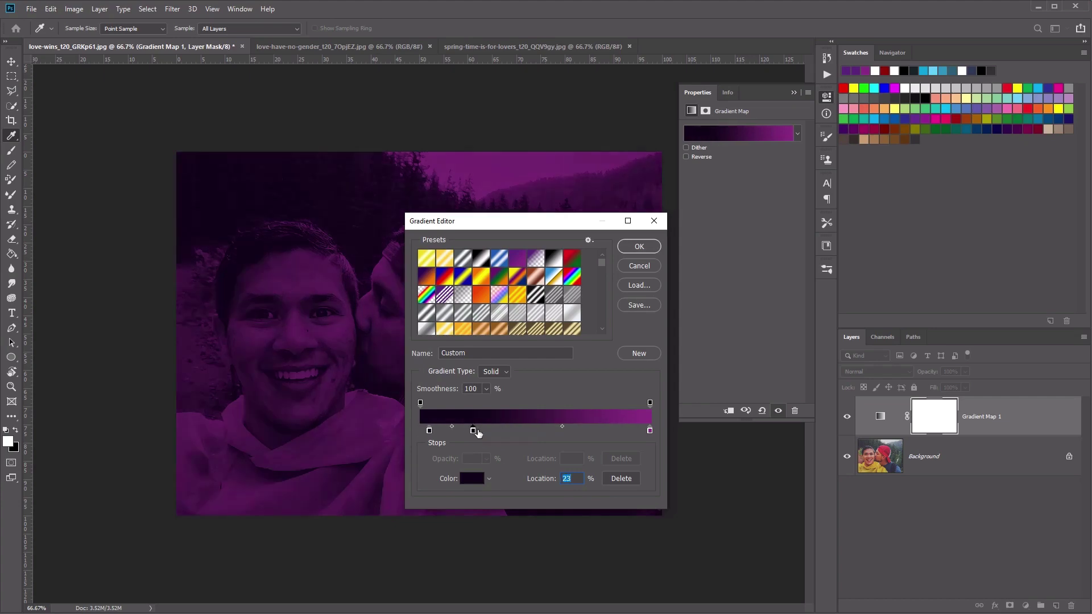
pyautogui.moveTo(474, 431); pyautogui.dragTo(478, 432)
pyautogui.write('48')
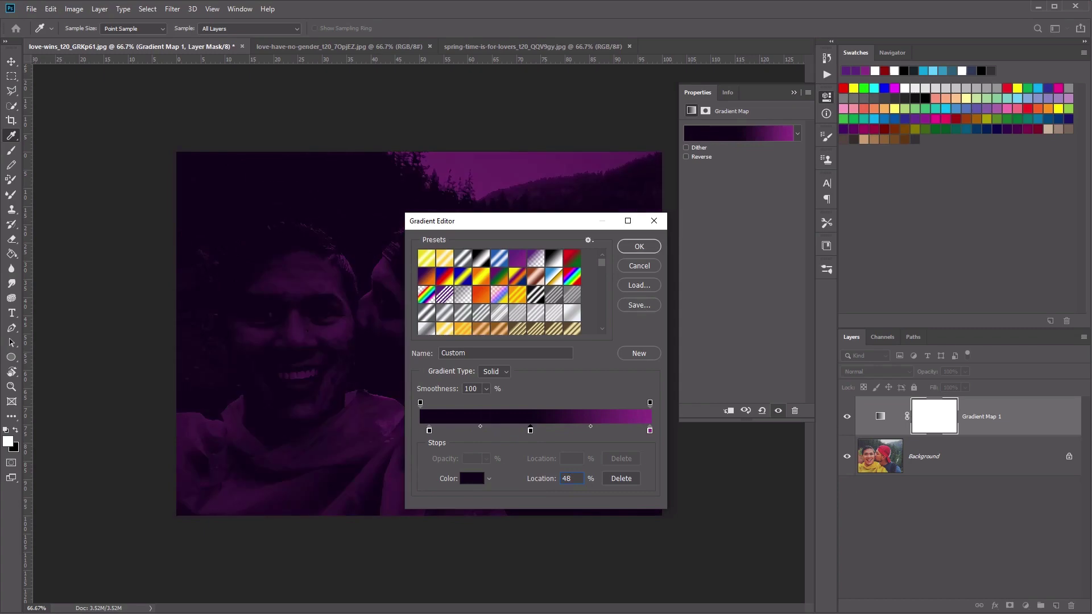
pyautogui.doubleClick(531, 430)
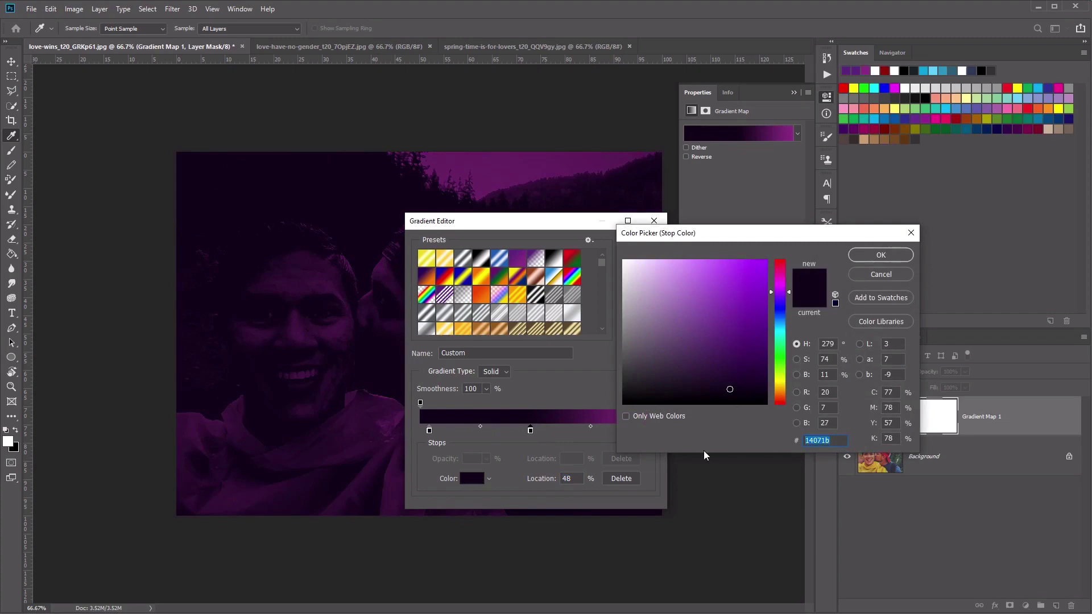
pyautogui.write('5')
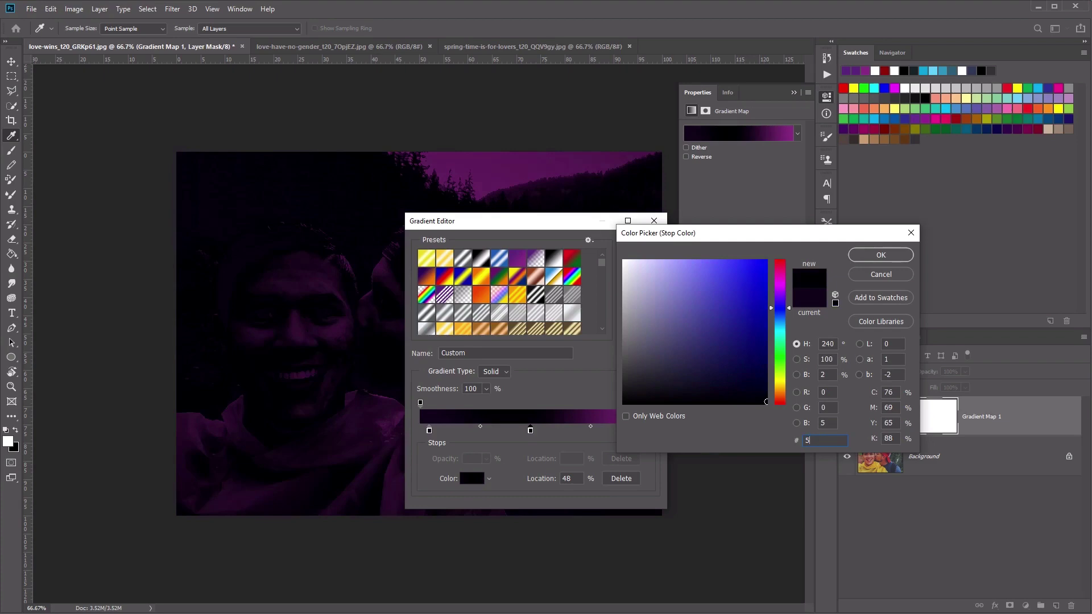
pyautogui.write('c27')
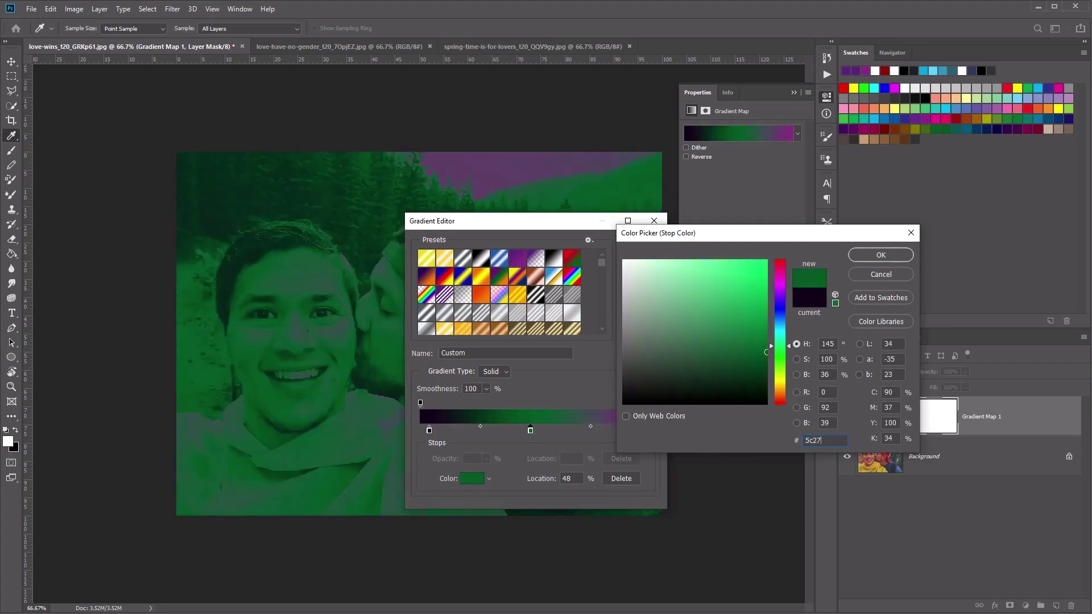
pyautogui.write('7b')
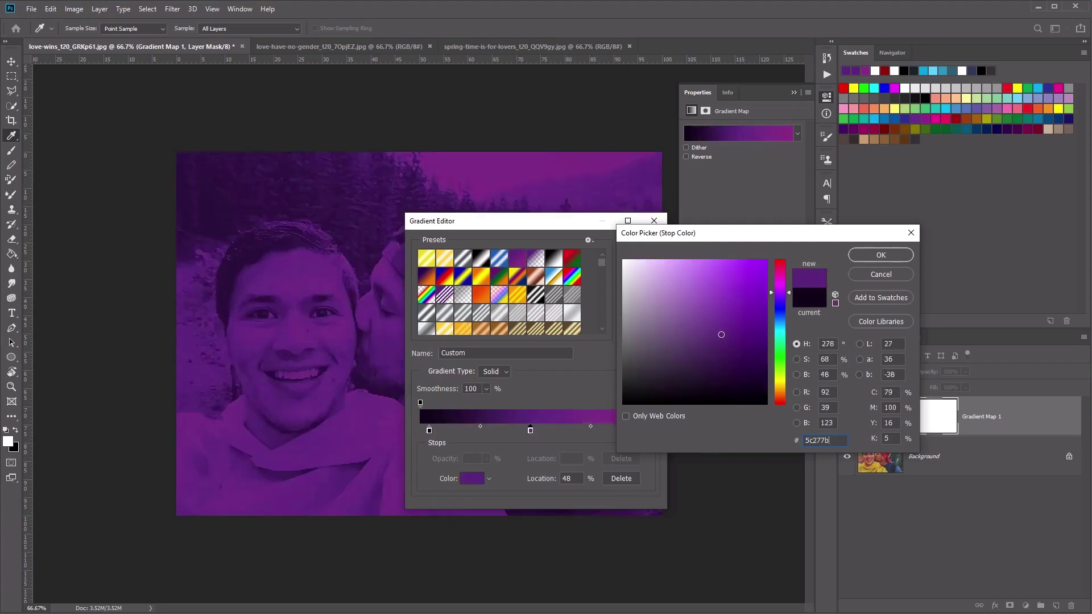
pyautogui.click(881, 256)
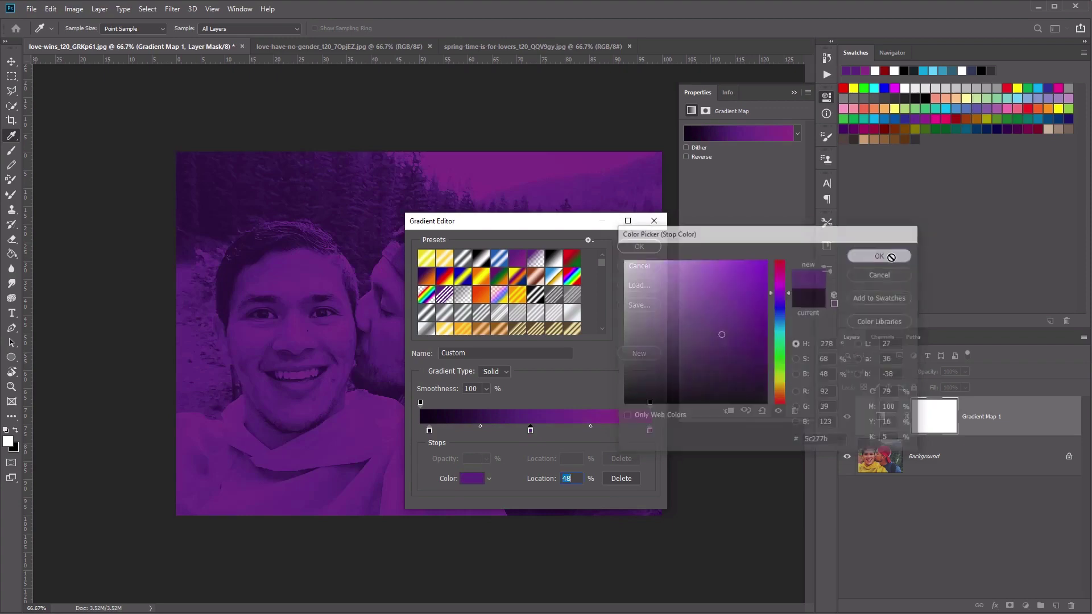
# - Add another gradient stop at 60% coloured purple 8a2e83
pyautogui.click(544, 431)
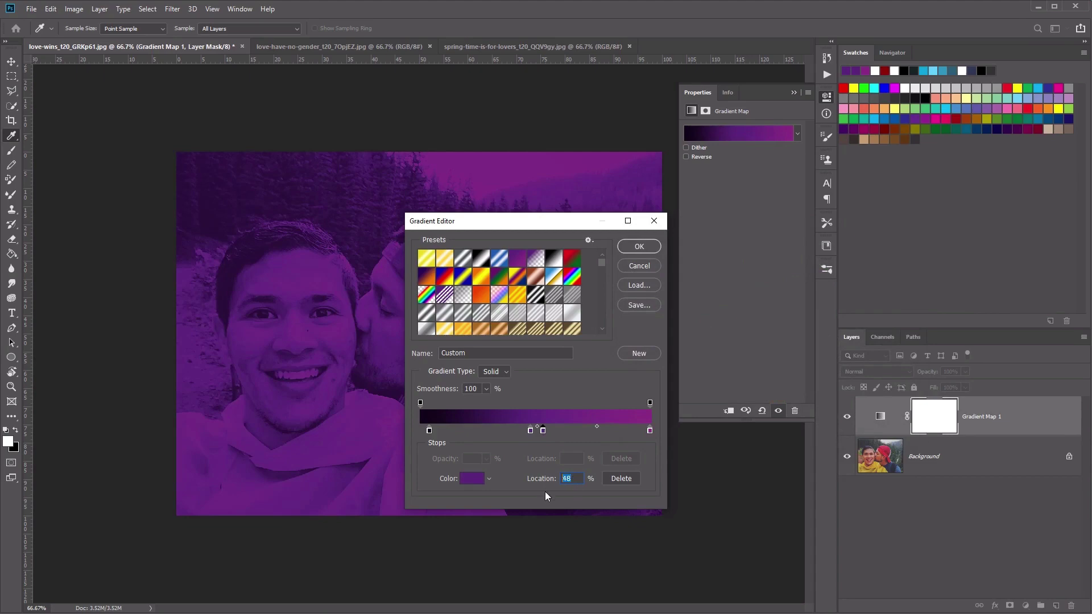
pyautogui.write('60')
pyautogui.click(560, 432)
pyautogui.doubleClick(560, 431)
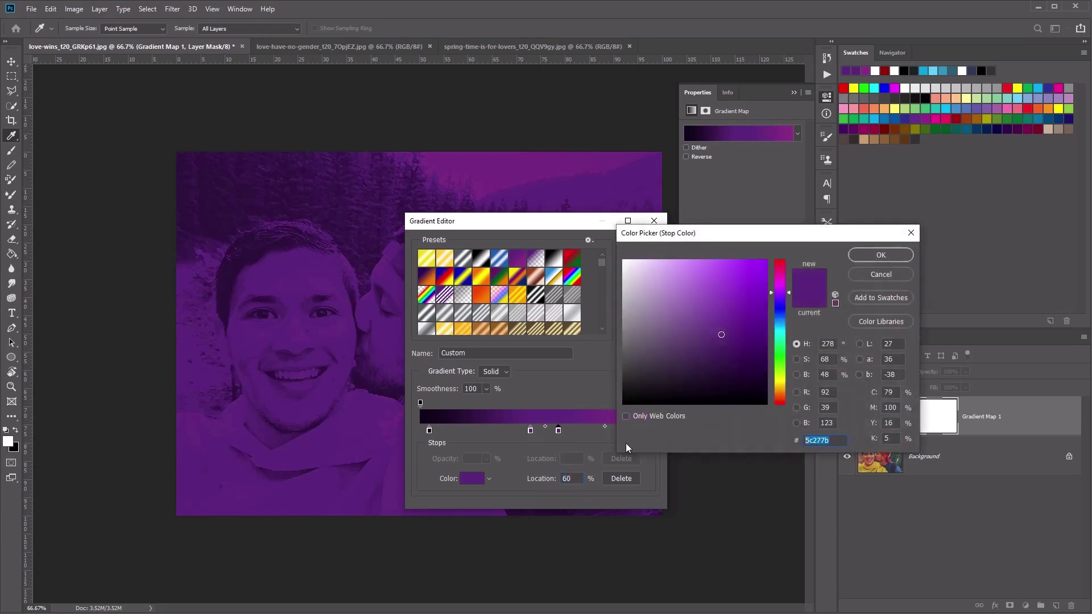
pyautogui.write('8a2e8')
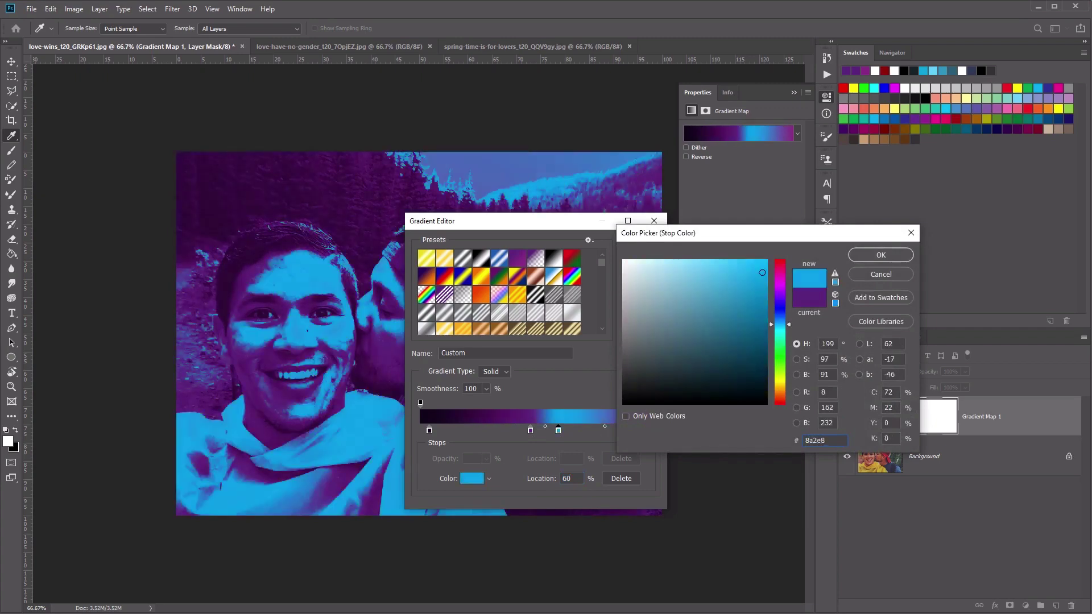
pyautogui.write('3')
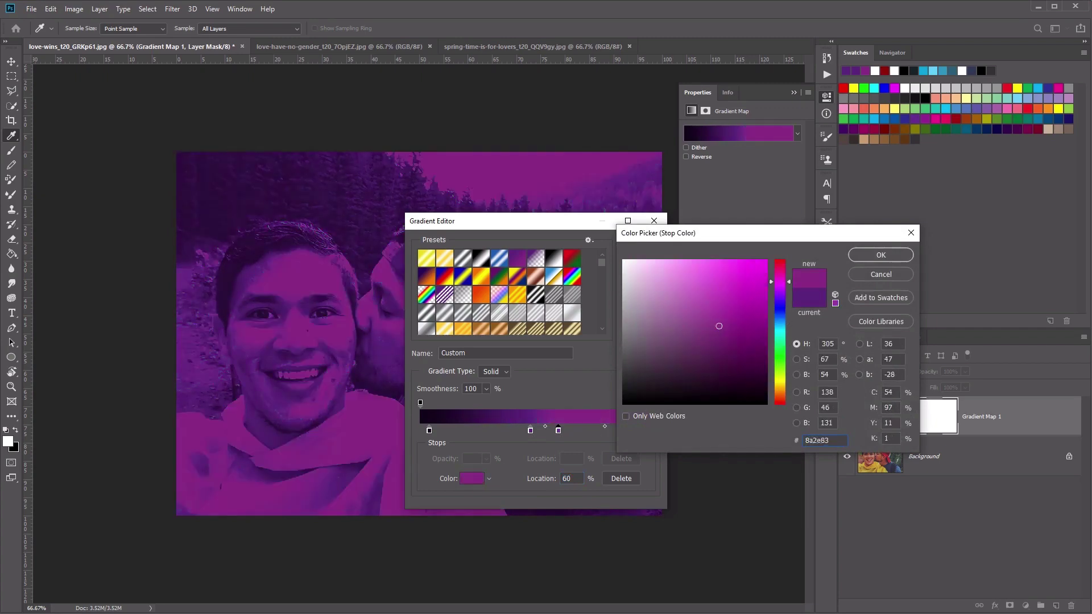
pyautogui.click(868, 256)
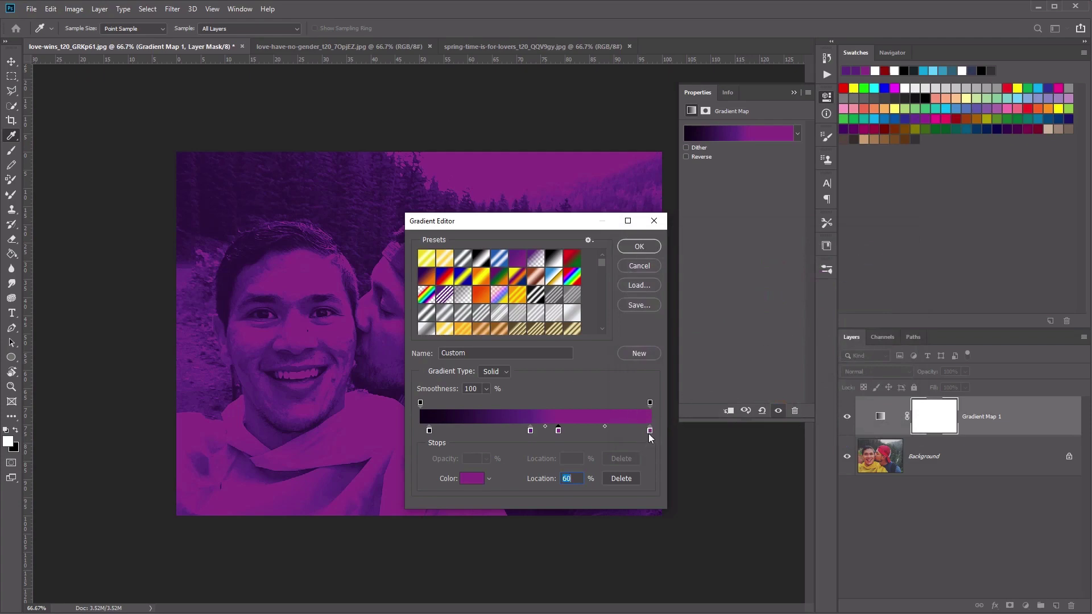
# - Move the end stop to 98%, colour it light pink be8cba, and apply the gradient
pyautogui.moveTo(649, 430); pyautogui.dragTo(646, 431)
pyautogui.doubleClick(568, 478)
pyautogui.write('98')
pyautogui.click(645, 433)
pyautogui.doubleClick(645, 432)
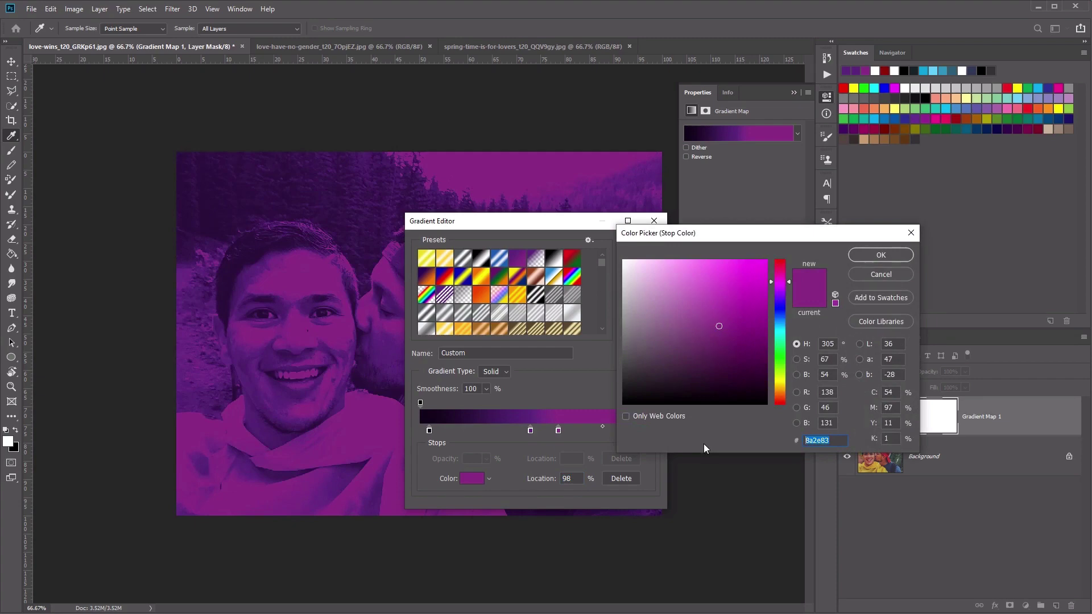
pyautogui.write('be')
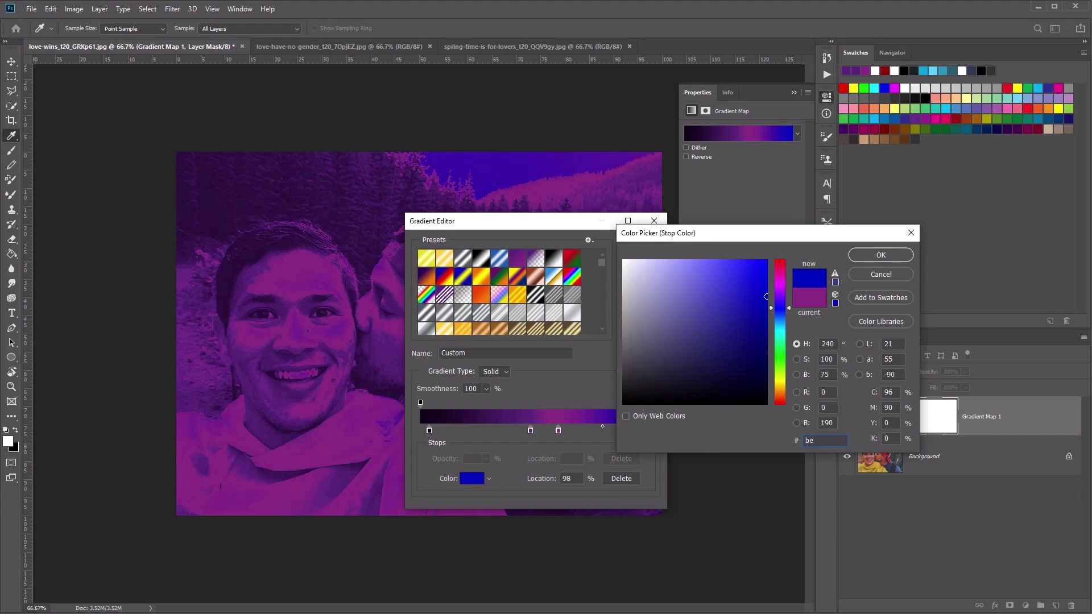
pyautogui.write('8')
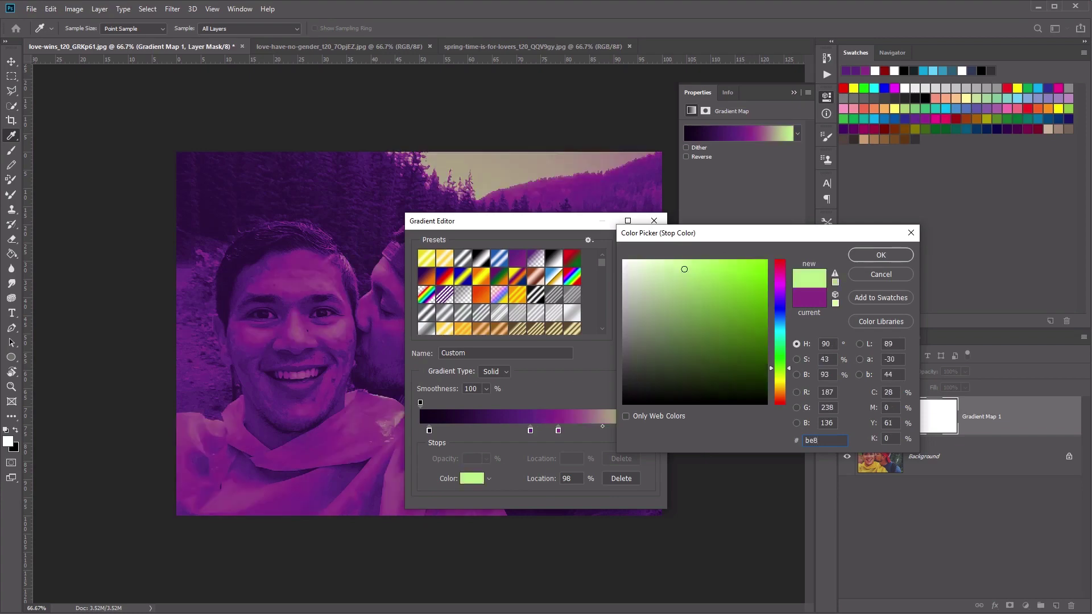
pyautogui.write('cba')
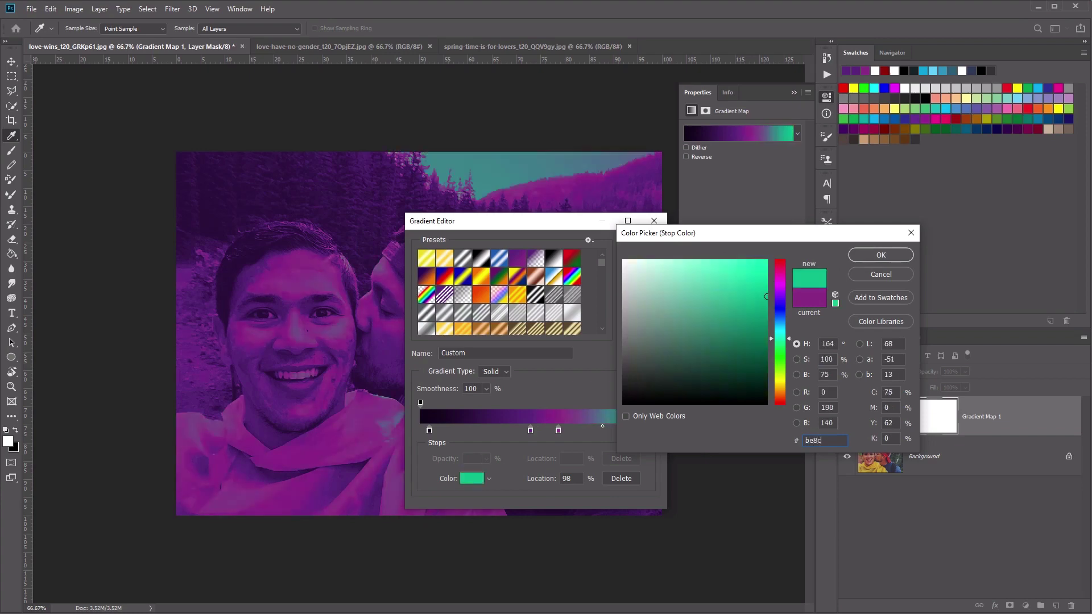
pyautogui.click(873, 255)
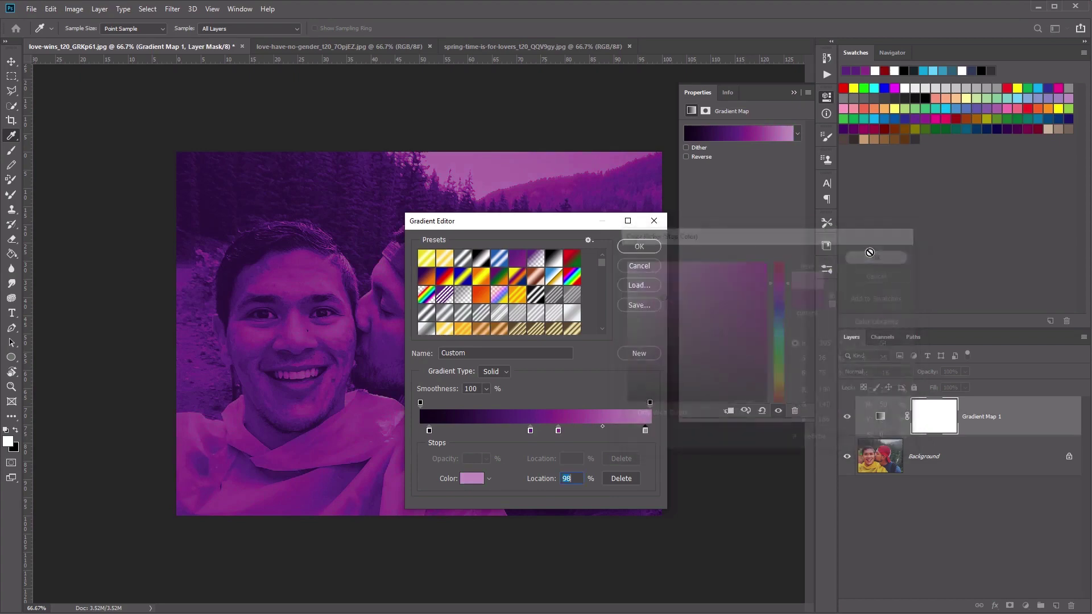
pyautogui.click(630, 249)
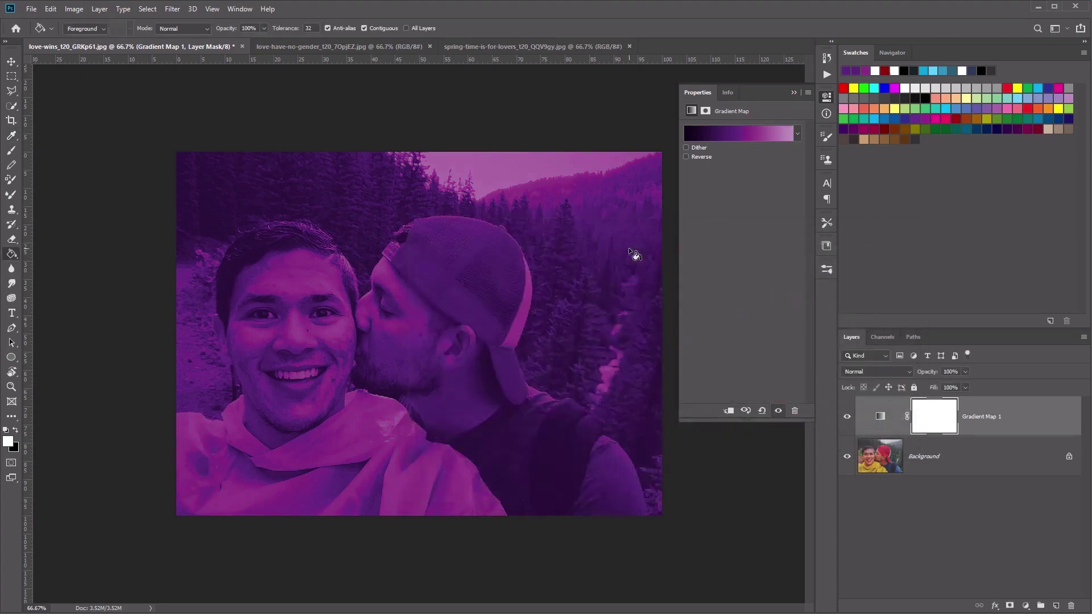
# - Set the Gradient Map 1 layer's opacity to 80%
pyautogui.click(995, 421)
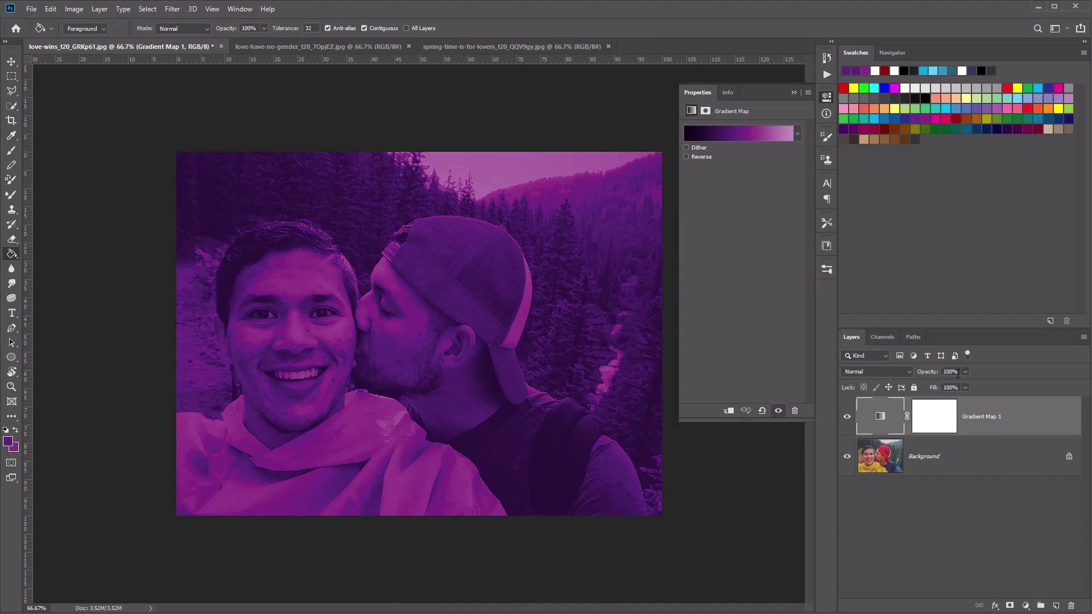
pyautogui.click(951, 372)
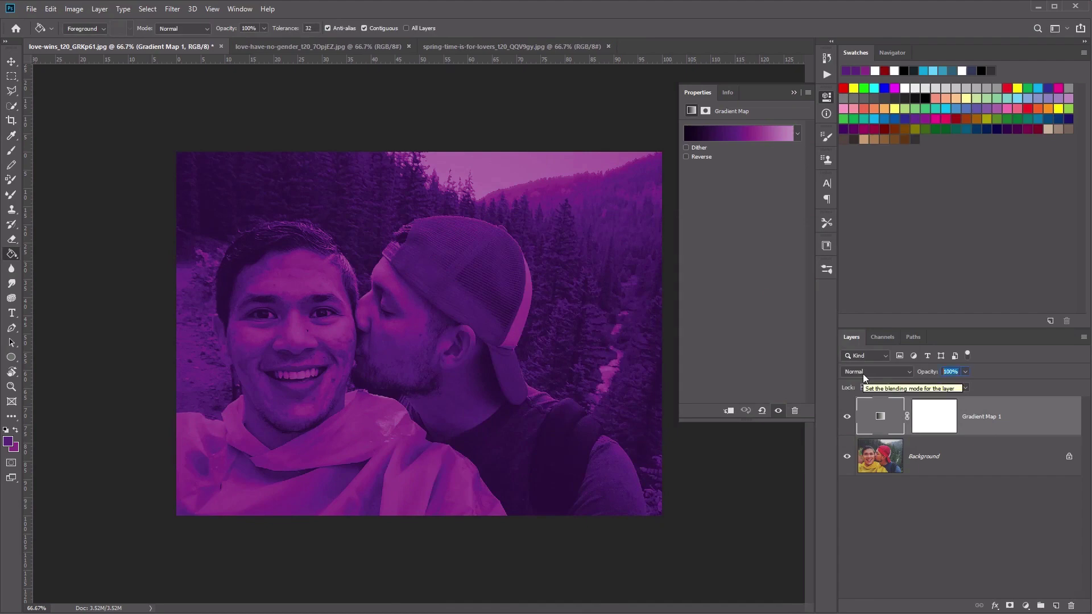
pyautogui.write('80')
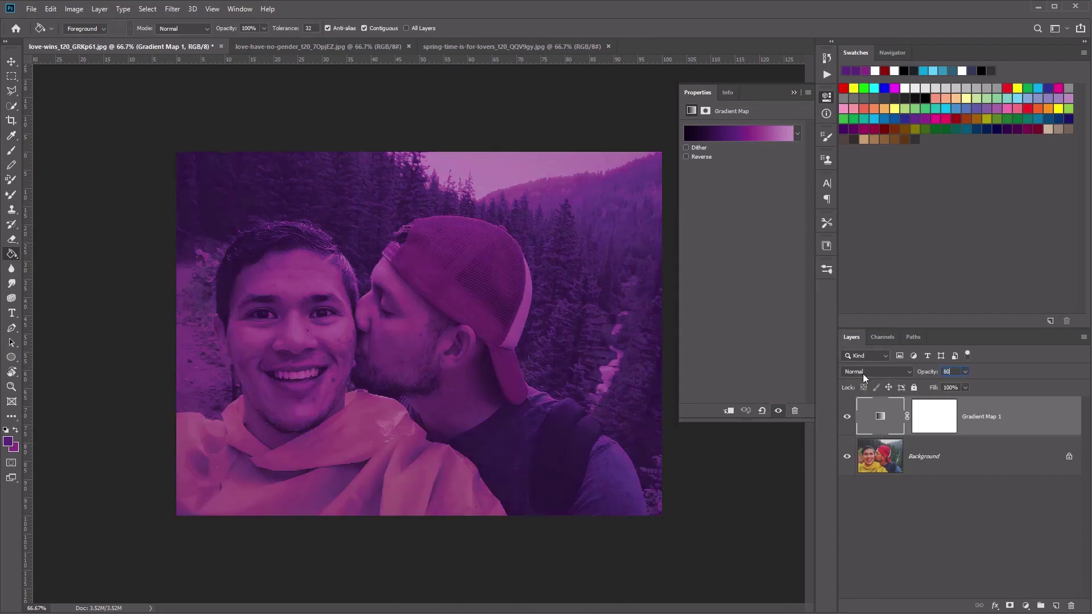
pyautogui.click(971, 495)
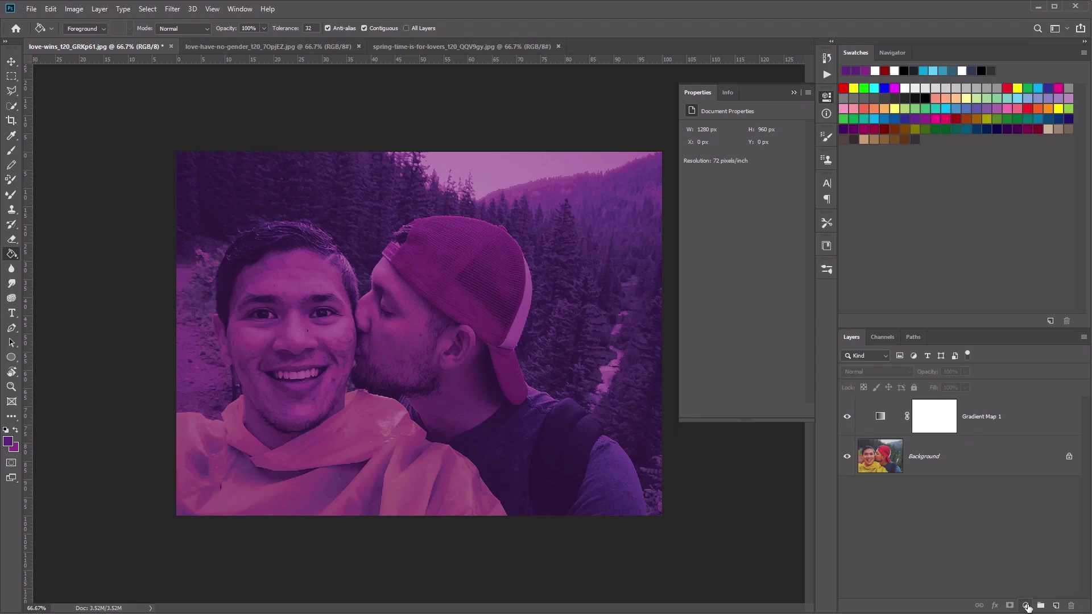
# - Add a Vibrance adjustment layer with Vibrance 40 and Saturation 5
pyautogui.click(1027, 607)
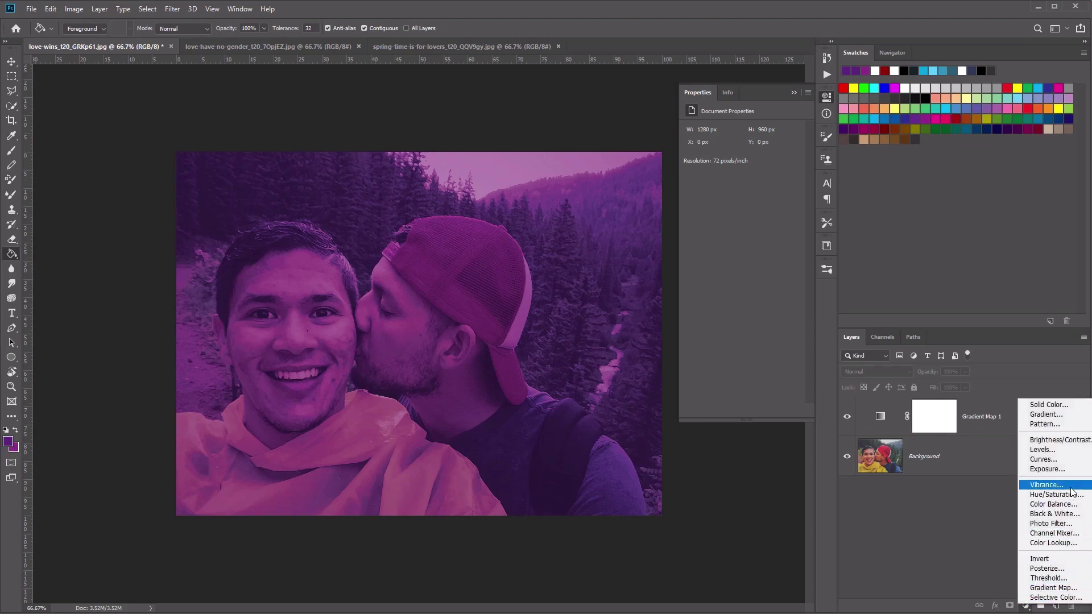
pyautogui.click(1047, 485)
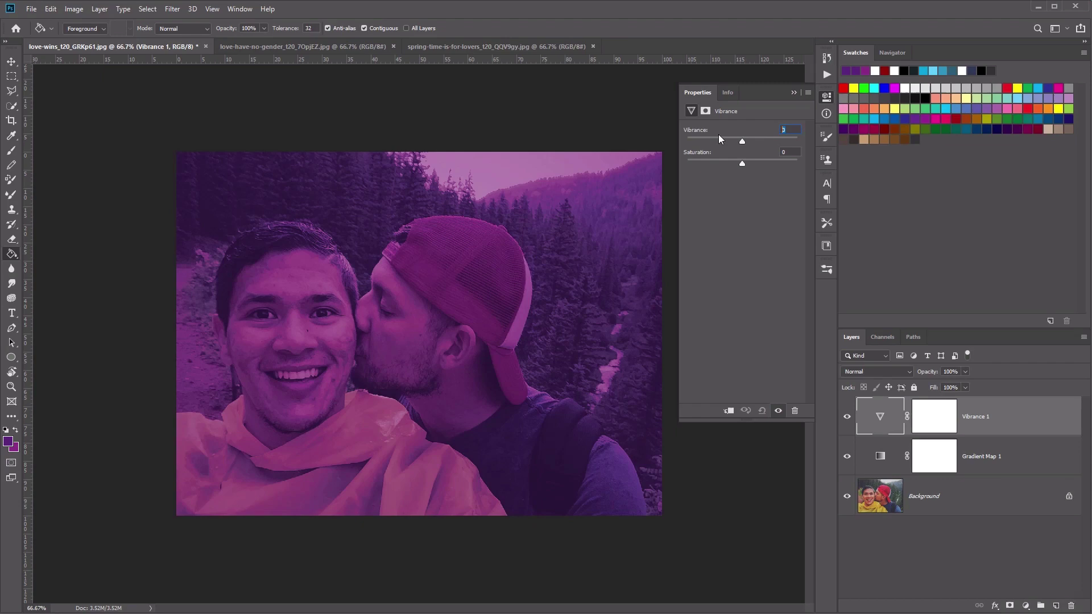
pyautogui.write('40')
pyautogui.press('Tab')
pyautogui.write('5')
pyautogui.click(1026, 606)
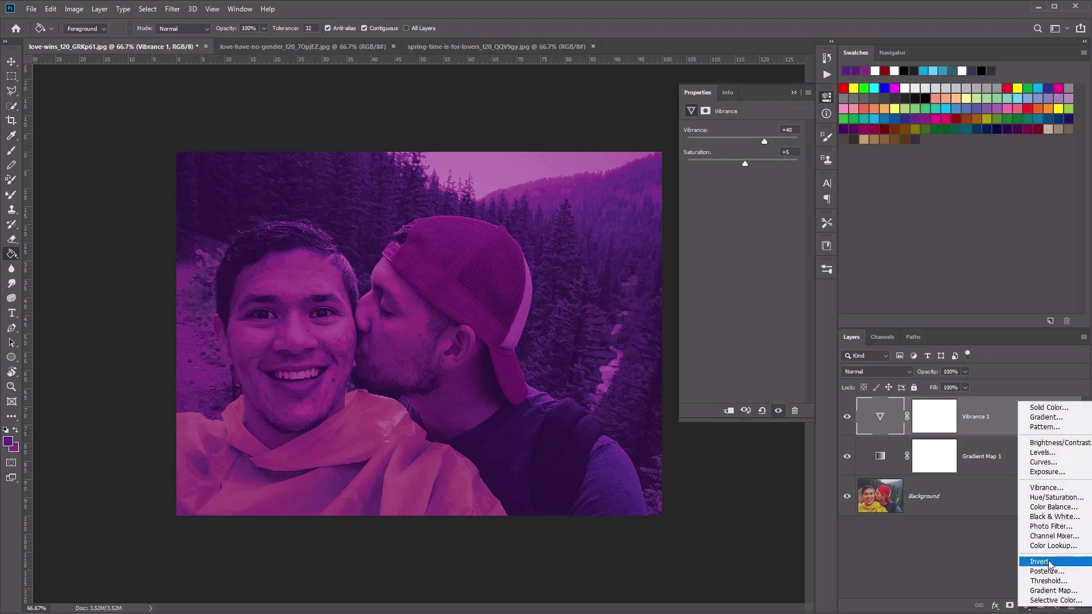
# - Add a Photo Filter layer using the Magenta filter at about 16% density
pyautogui.click(1081, 529)
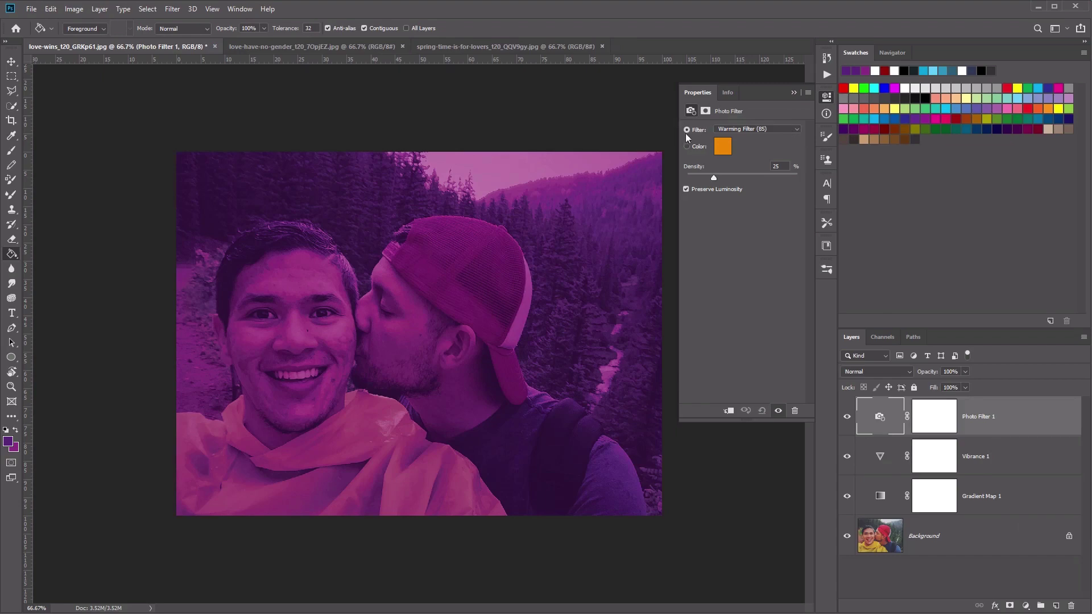
pyautogui.click(762, 130)
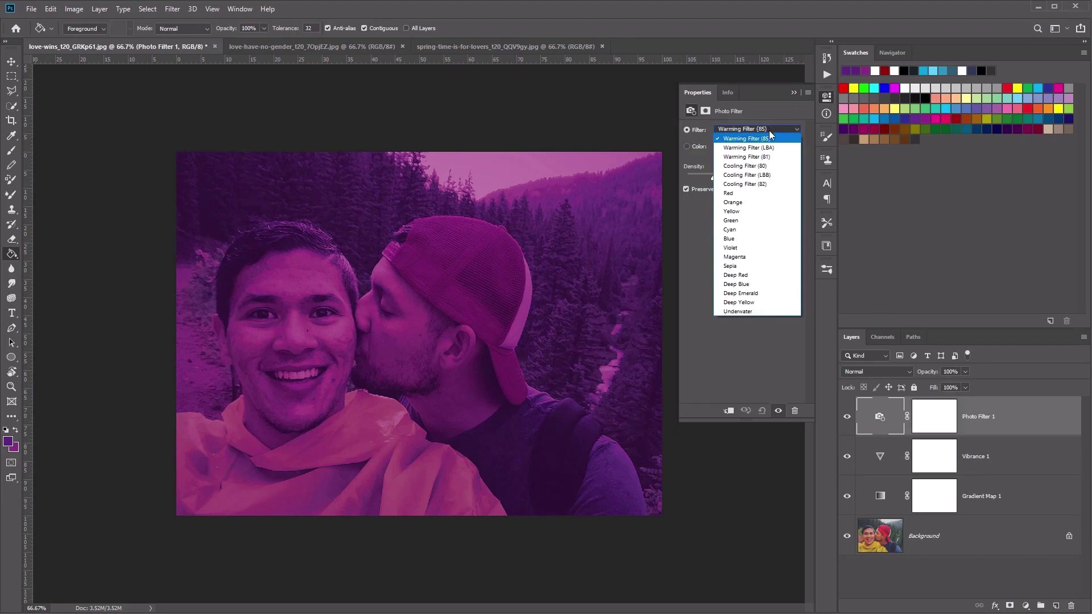
pyautogui.click(764, 258)
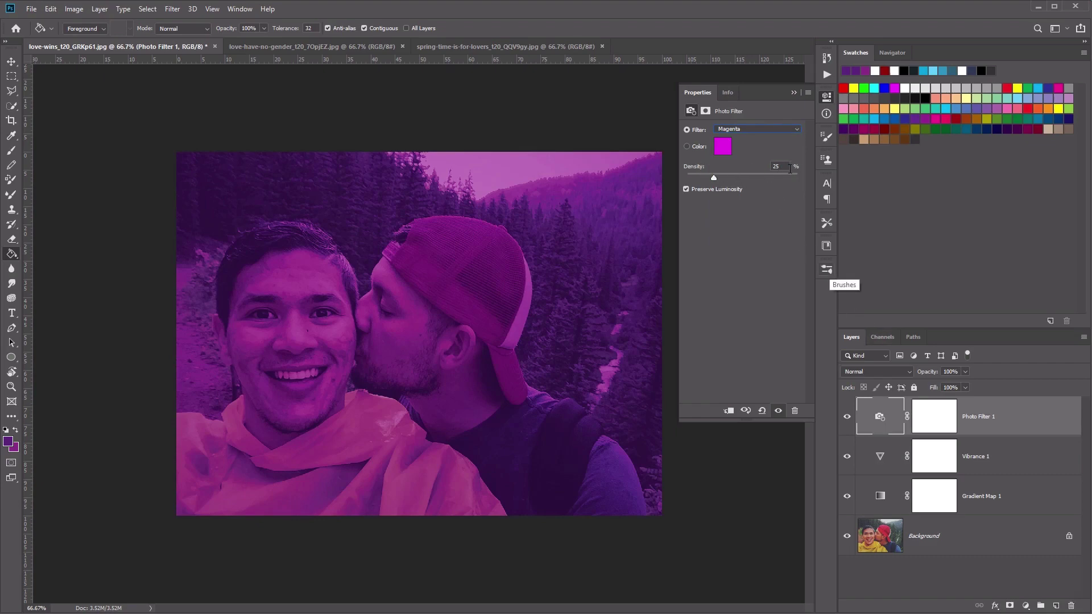
pyautogui.moveTo(713, 177); pyautogui.dragTo(710, 178)
pyautogui.moveTo(709, 178); pyautogui.dragTo(704, 180)
pyautogui.click(1005, 571)
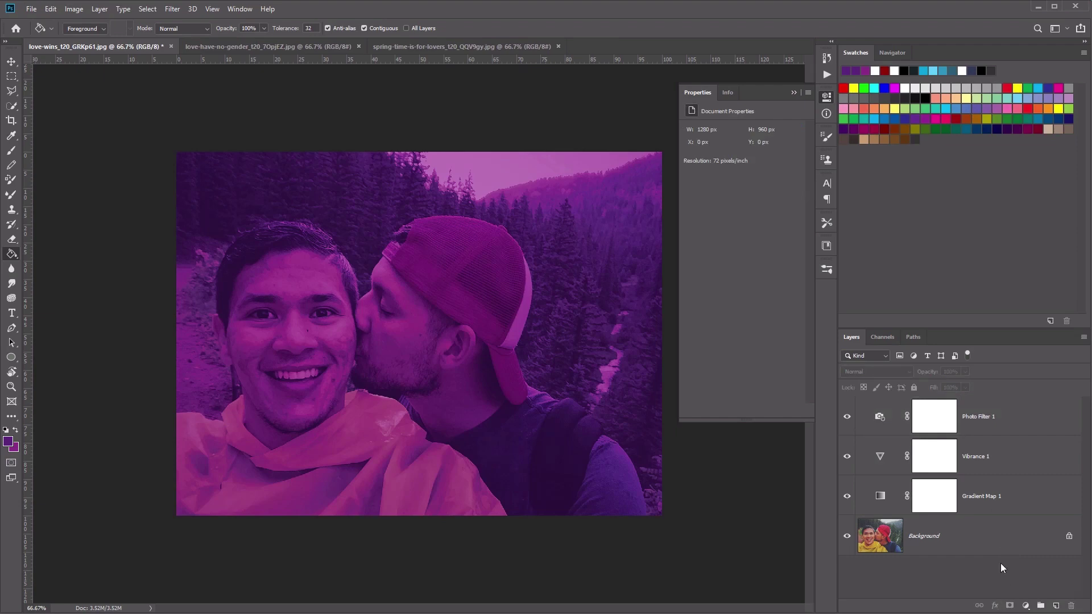
# - Add a new layer and fill it with a purple foreground colour using the Paint Bucket
pyautogui.click(1057, 607)
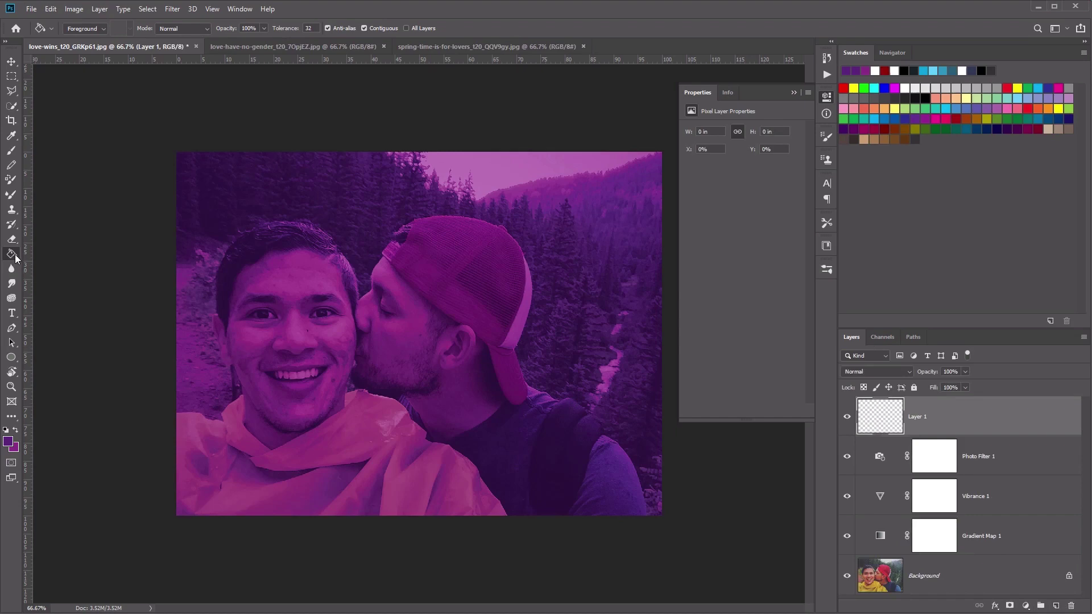
pyautogui.click(9, 442)
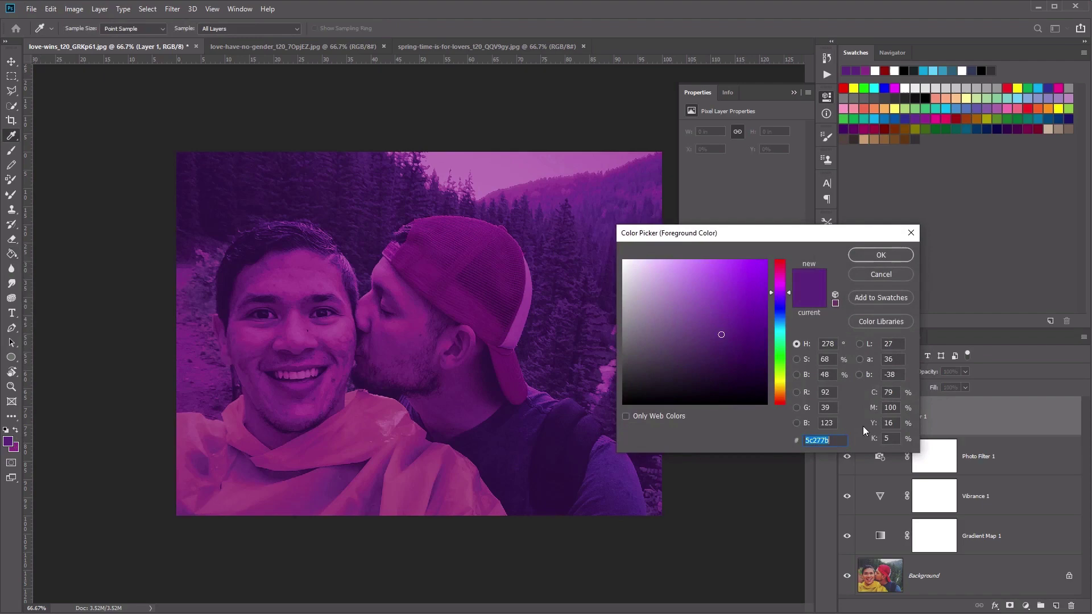
pyautogui.click(835, 441)
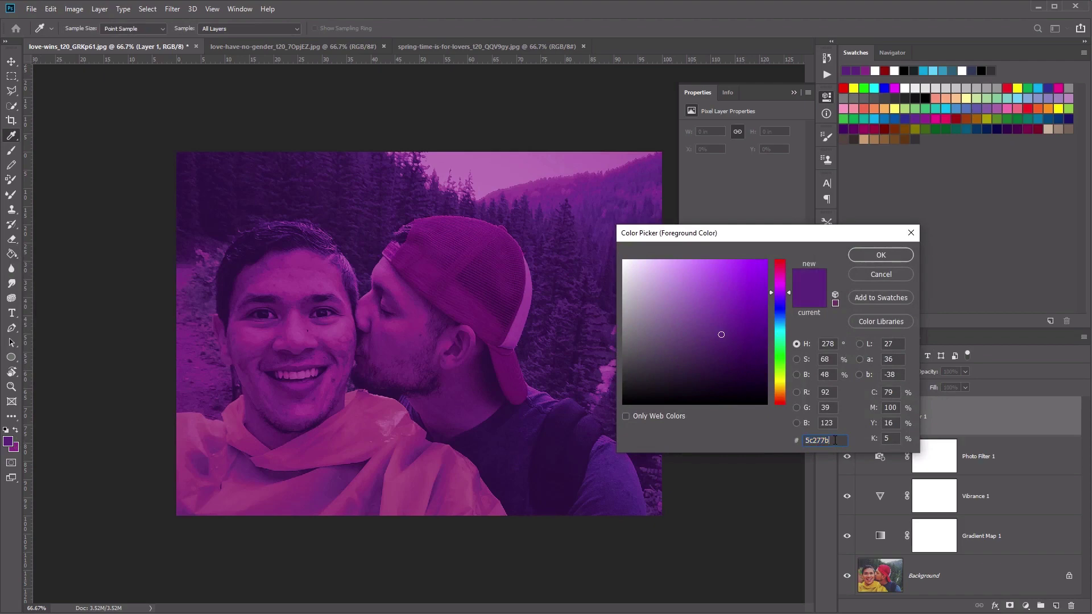
pyautogui.hotkey('ctrl', 'a')
pyautogui.click(886, 254)
pyautogui.press('g')
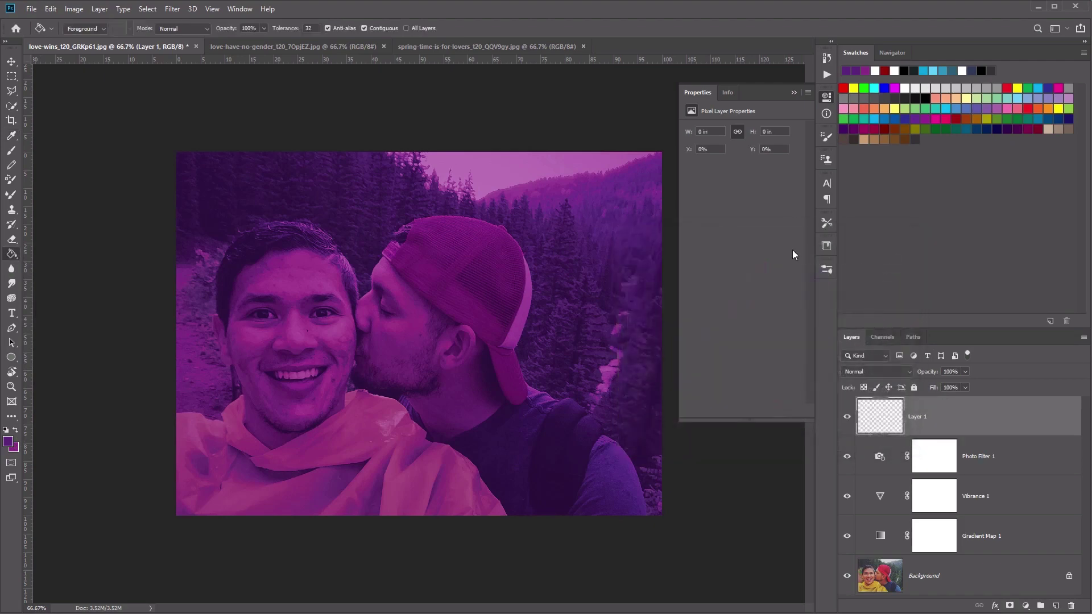
pyautogui.click(478, 283)
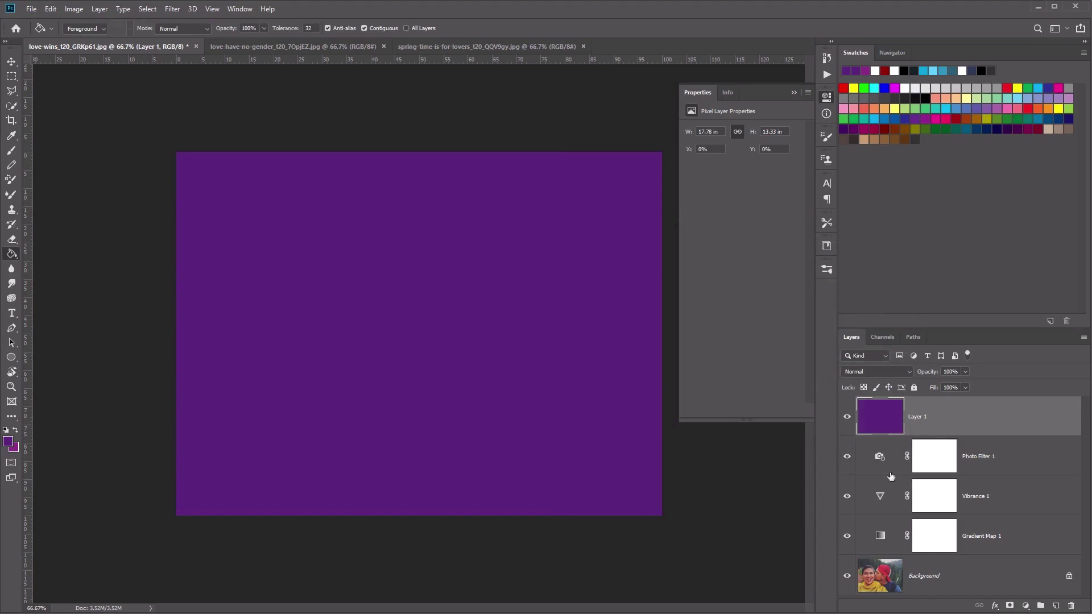
# - Set Layer 1 to Color blend mode with 10% fill
pyautogui.click(967, 387)
pyautogui.write('1')
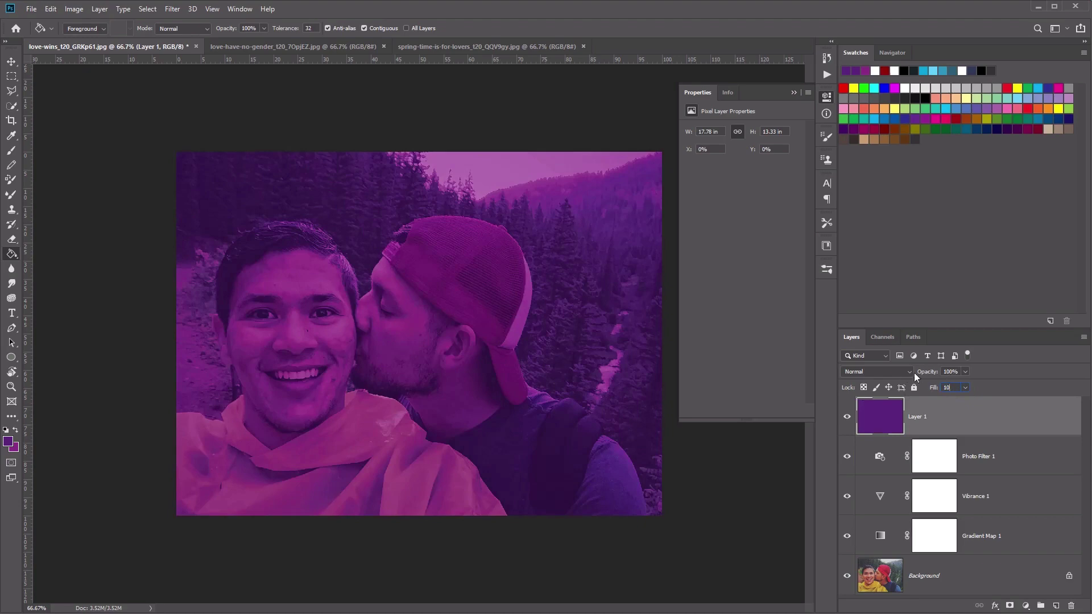
pyautogui.click(900, 372)
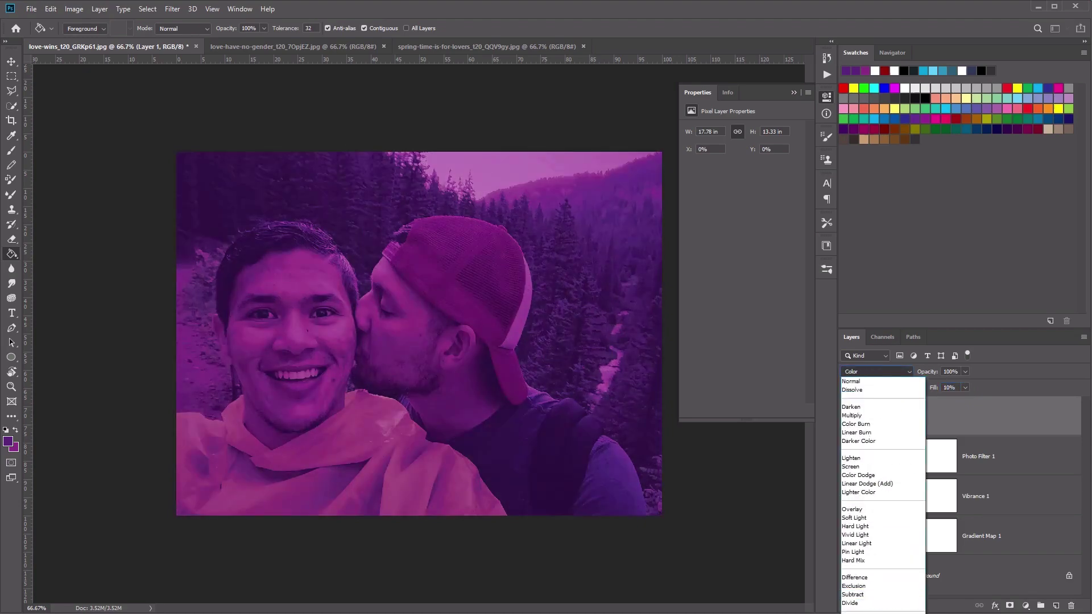
pyautogui.press('Return')
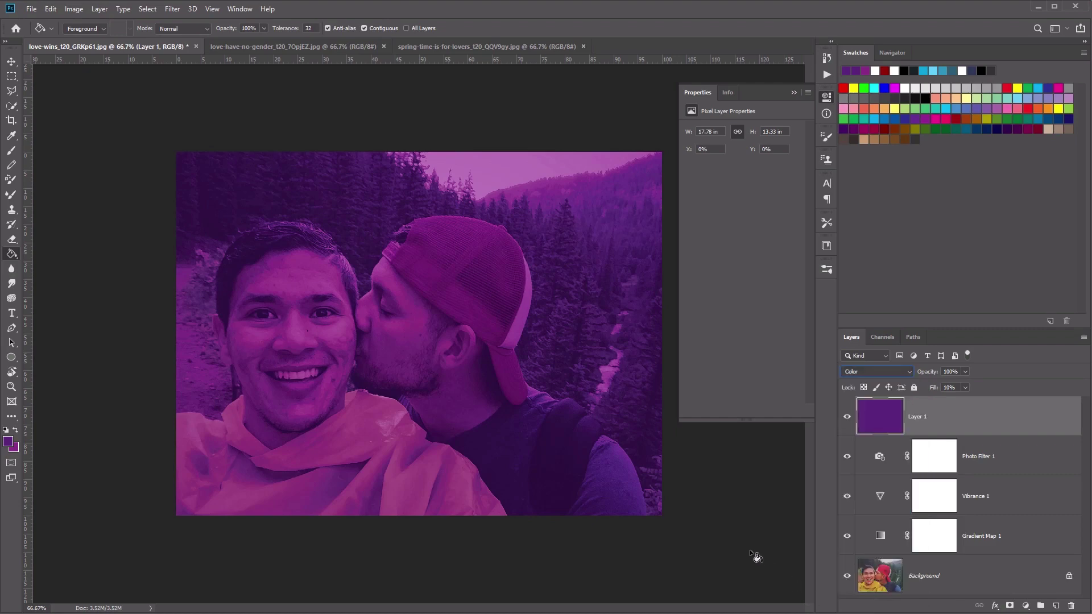
# - Stop recording the Spirit Day action in the Actions panel
pyautogui.click(828, 59)
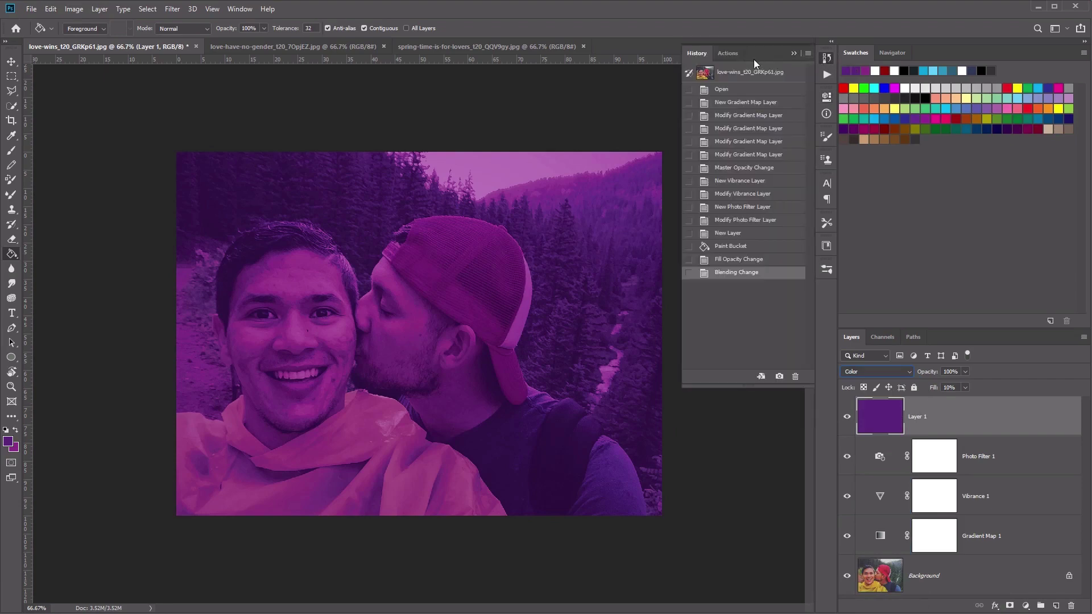
pyautogui.click(733, 55)
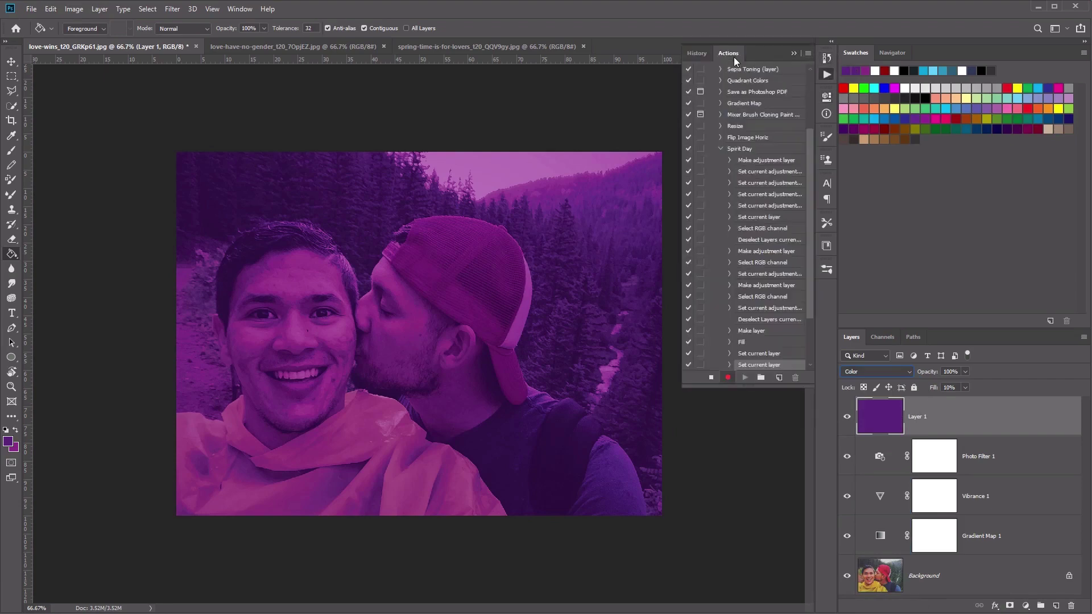
pyautogui.click(712, 378)
# - Play Spirit Day on the love-have-no-gender and spring-time-is-for-lovers photos to tint both purple
pyautogui.click(278, 45)
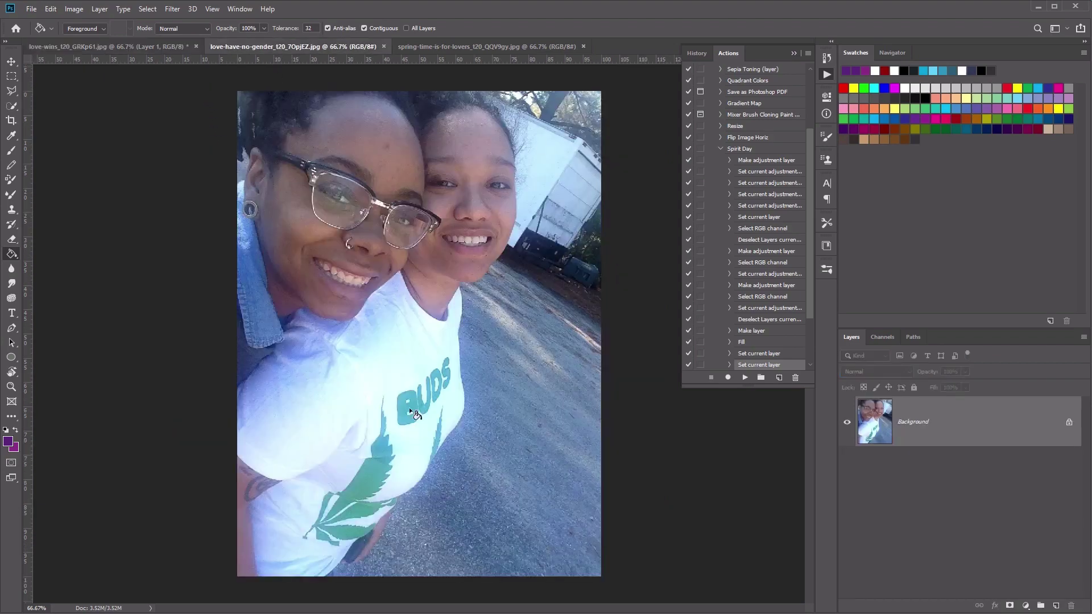
pyautogui.click(721, 149)
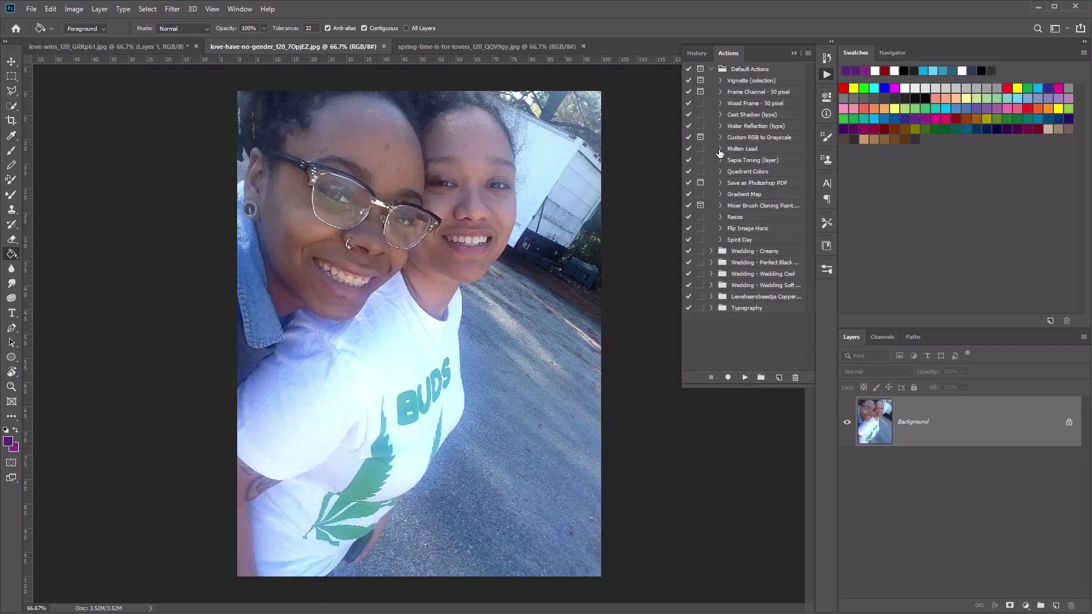
pyautogui.click(750, 242)
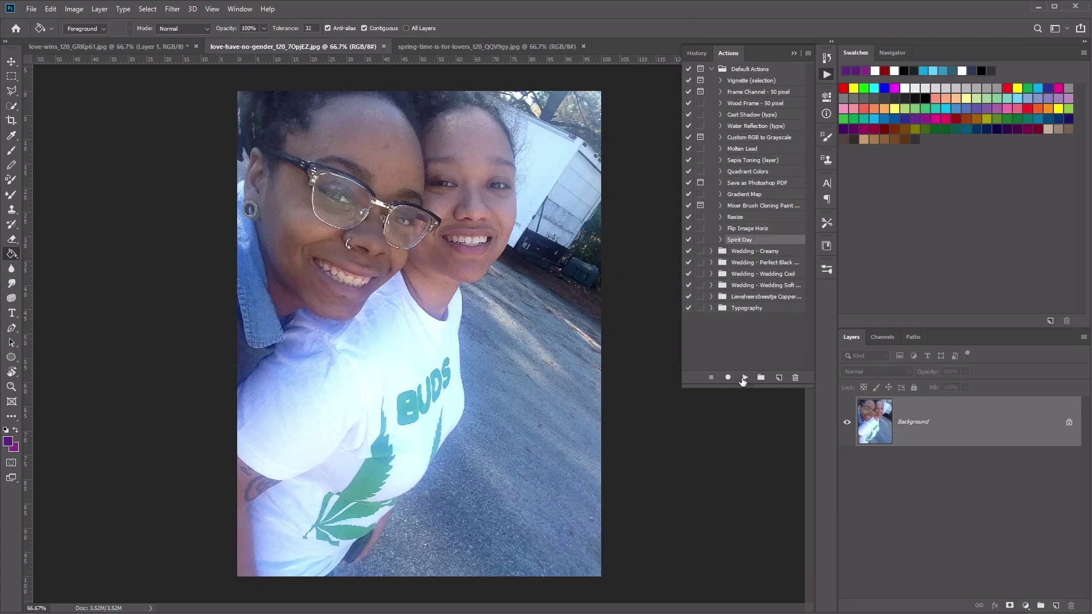
pyautogui.click(744, 379)
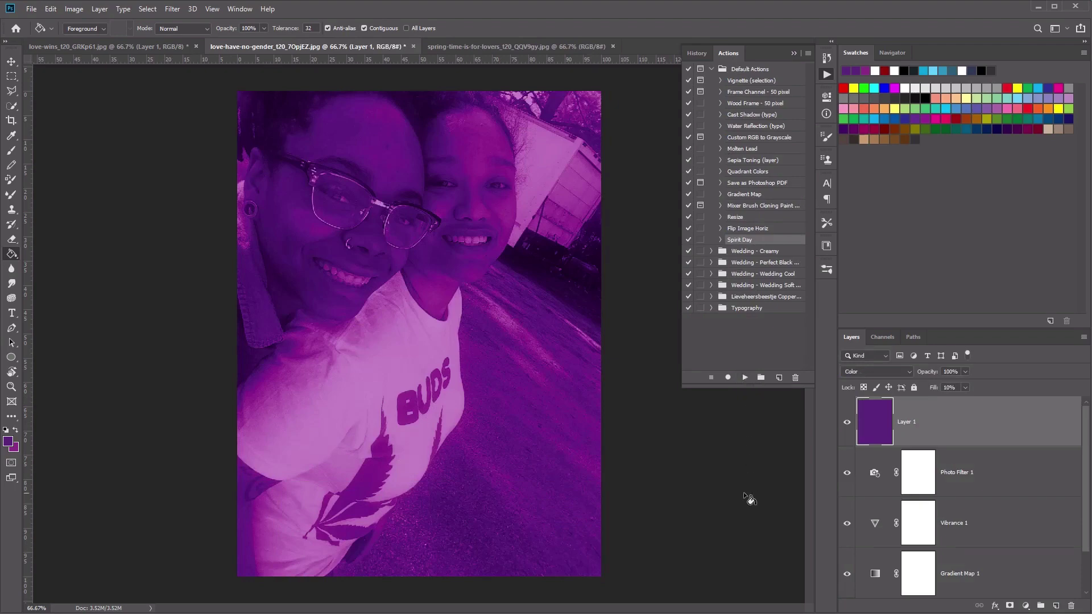
pyautogui.click(456, 46)
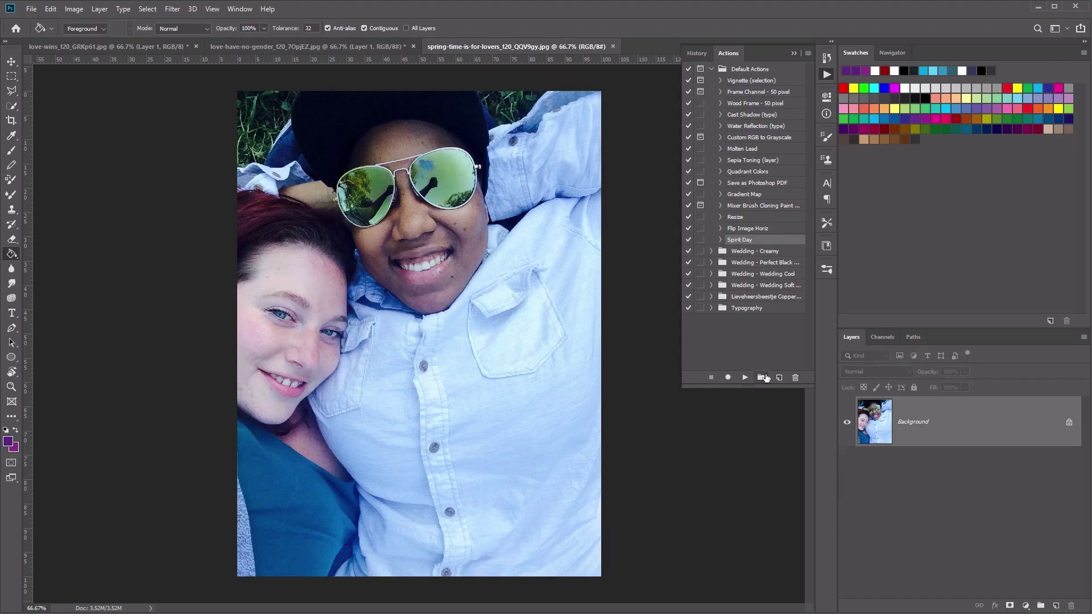
pyautogui.click(743, 379)
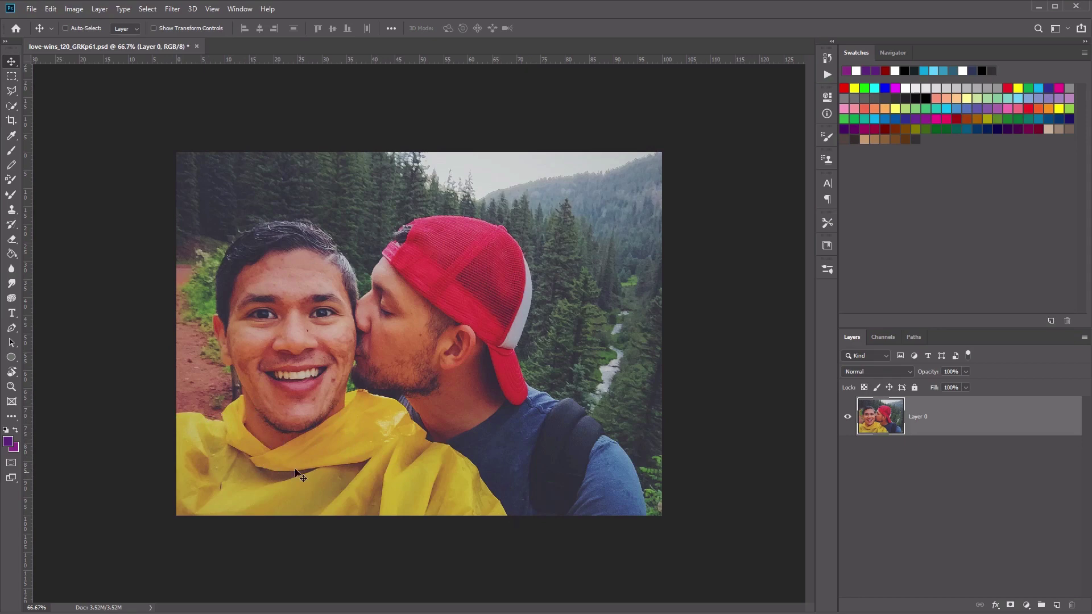
# - Select the whole yellow raincoat with the Quick Selection tool at 100% zoom
pyautogui.click(11, 109)
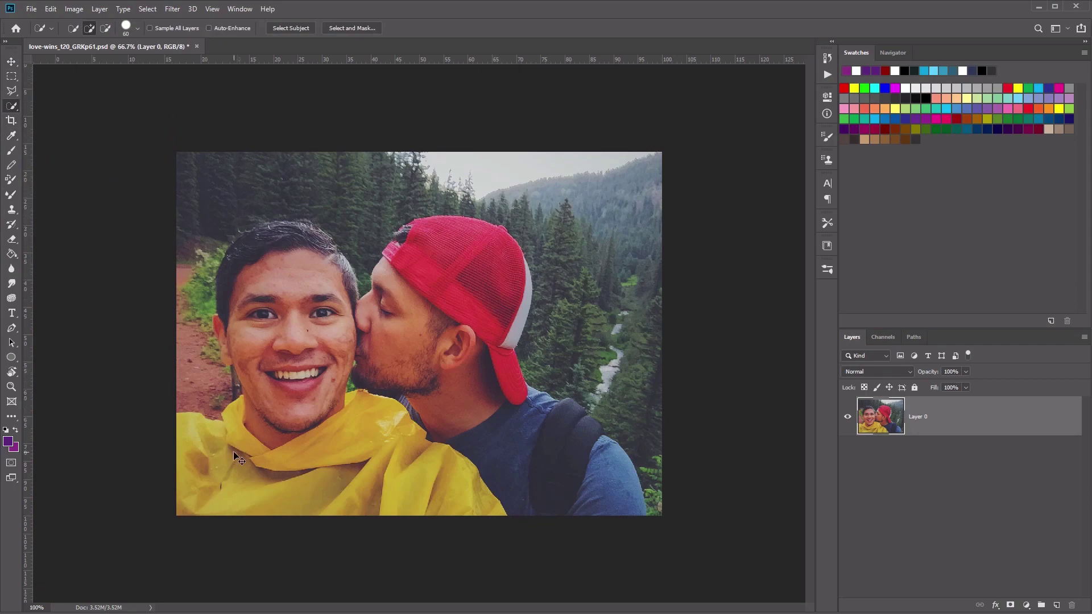
pyautogui.hotkey('ctrl', '+')
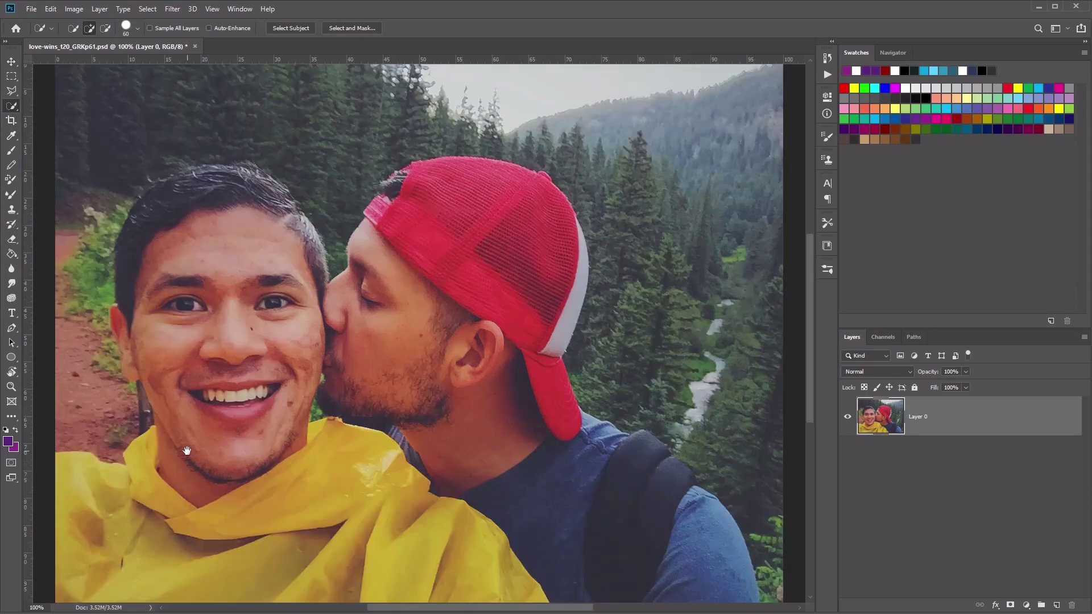
pyautogui.moveTo(188, 451); pyautogui.dragTo(302, 394)
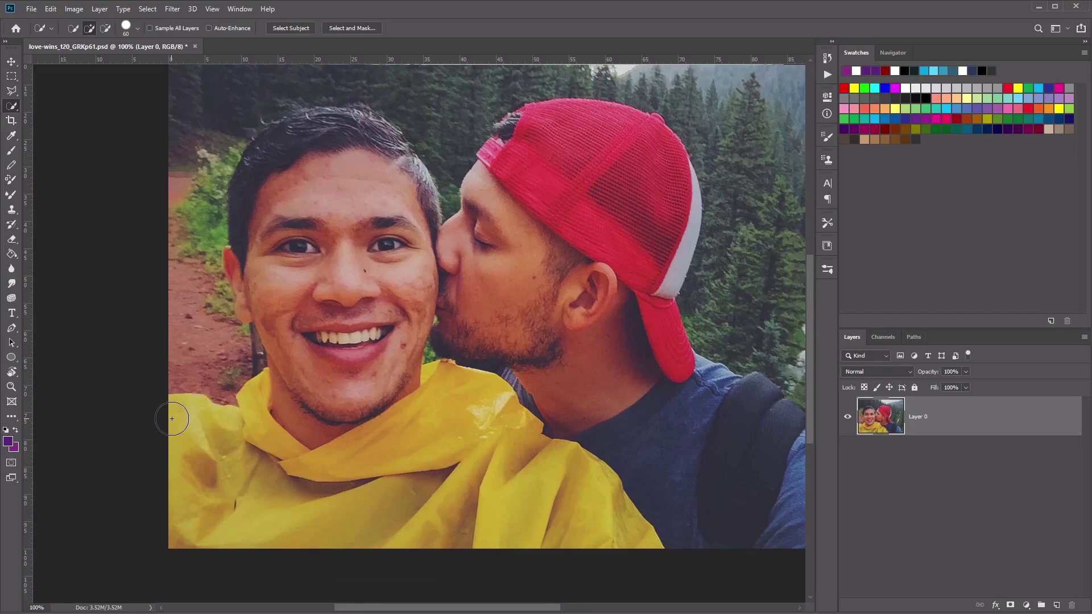
pyautogui.moveTo(179, 418); pyautogui.dragTo(228, 441)
pyautogui.moveTo(207, 494)
pyautogui.mouseDown()
pyautogui.moveTo(207, 455)
pyautogui.moveTo(240, 492)
pyautogui.moveTo(279, 505)
pyautogui.moveTo(465, 502)
pyautogui.moveTo(454, 485)
pyautogui.moveTo(497, 510)
pyautogui.mouseUp()
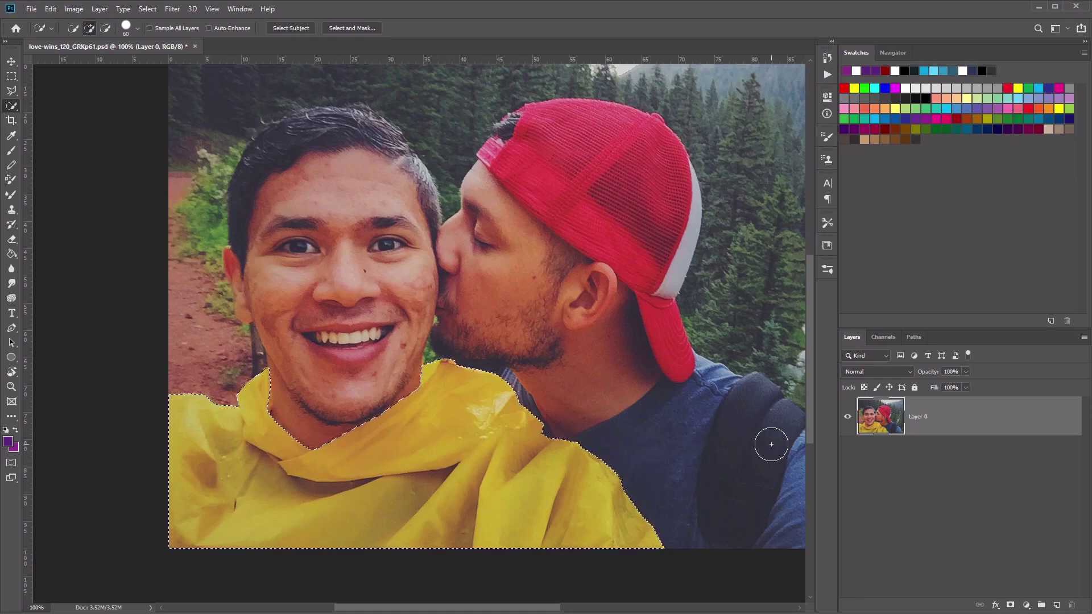
# - Copy the raincoat onto a new Layer 1 and toggle Layer 0's visibility to verify it
pyautogui.hotkey('ctrl', 'shift', 'alt', 'n')
pyautogui.hotkey('ctrl', 'c')
pyautogui.hotkey('ctrl', 'v')
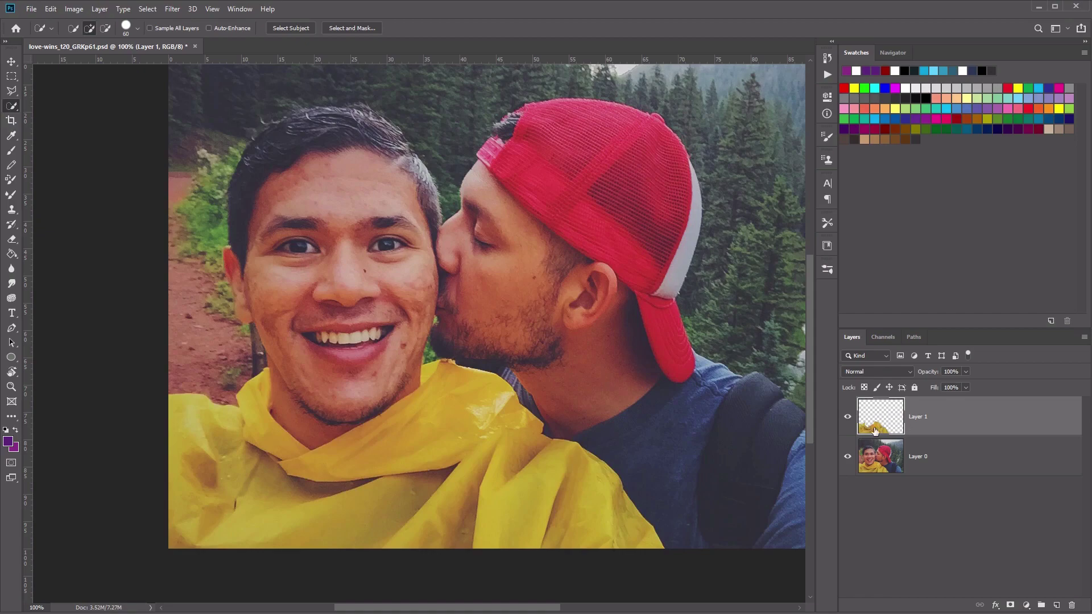
pyautogui.click(848, 458)
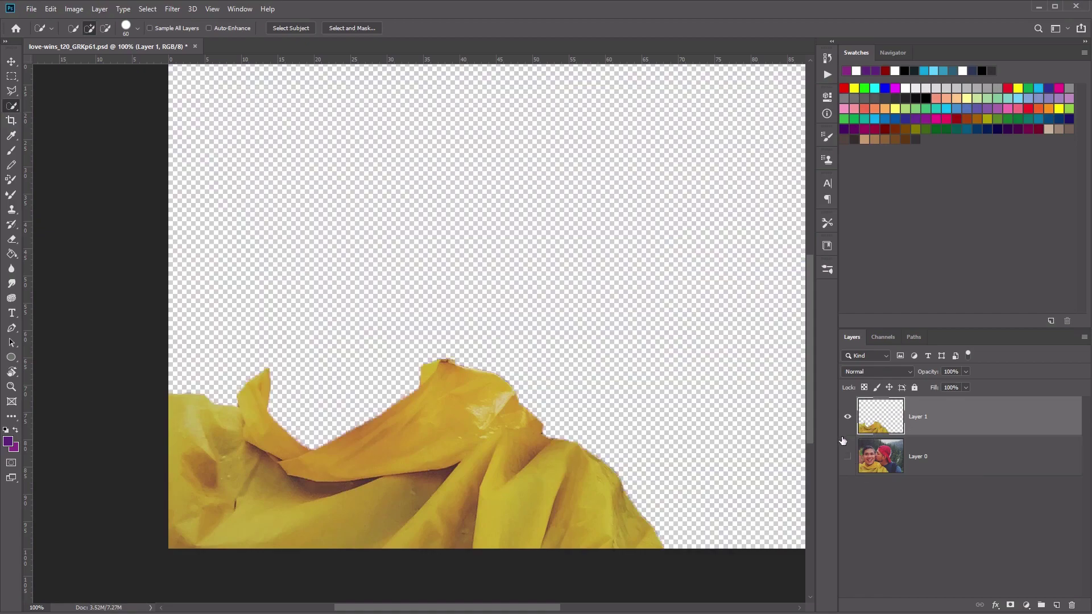
pyautogui.click(848, 458)
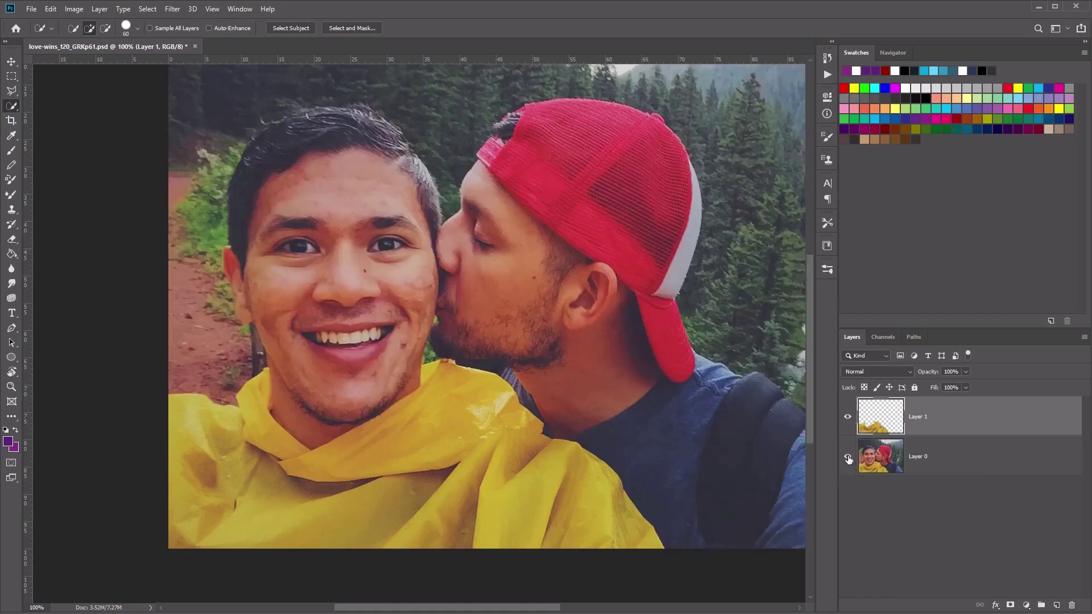
pyautogui.click(848, 457)
pyautogui.click(848, 458)
pyautogui.click(848, 457)
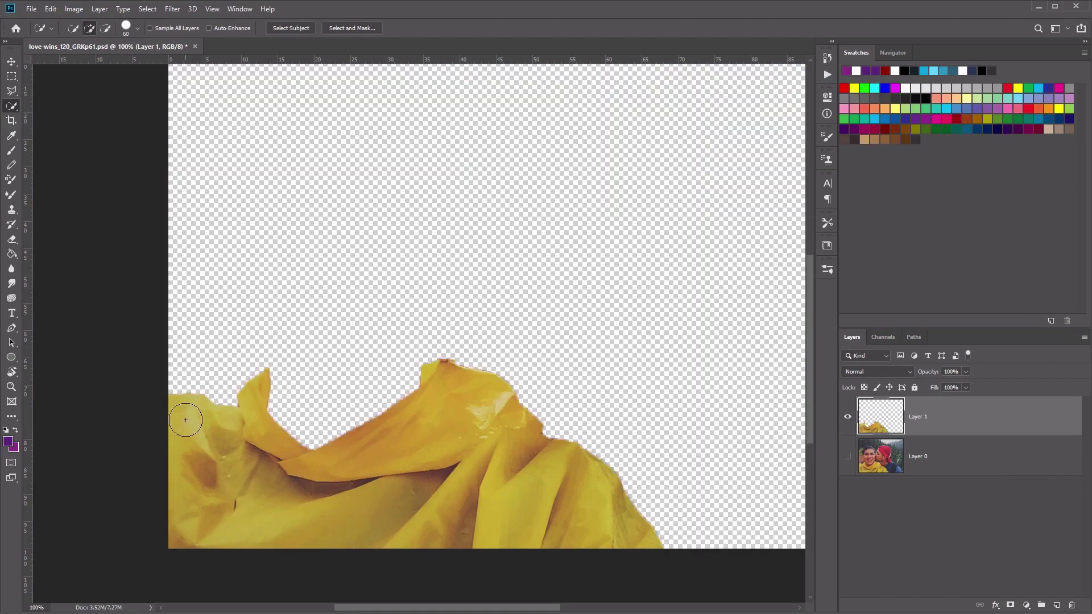
pyautogui.click(847, 458)
pyautogui.click(847, 458)
pyautogui.click(847, 458)
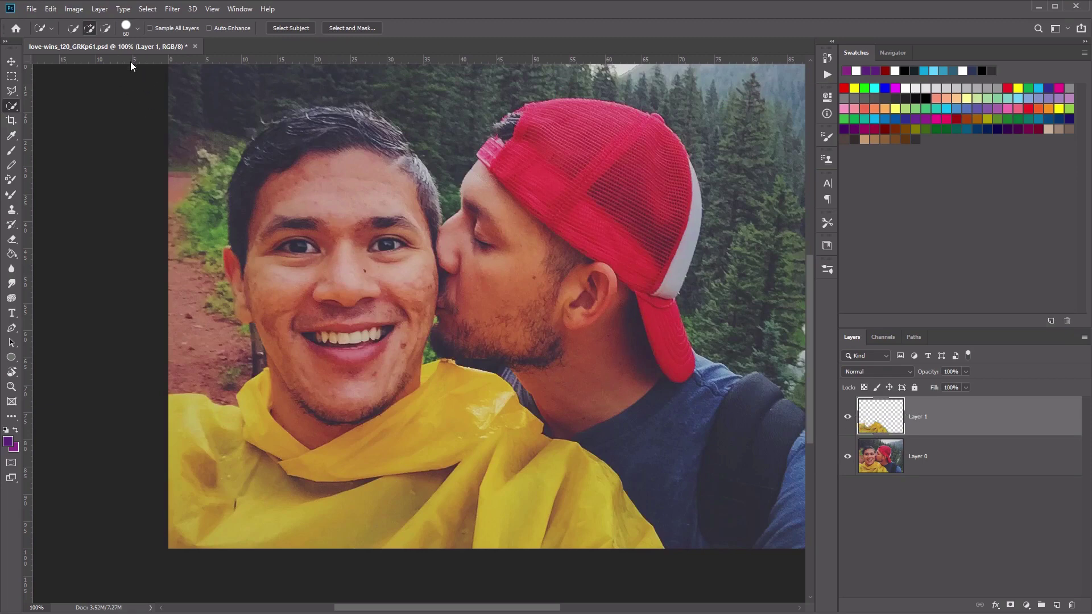
# - Apply Hue/Saturation to Layer 1 with Hue -115, Saturation -18 and Lightness 0
pyautogui.click(83, 11)
pyautogui.moveTo(114, 38)
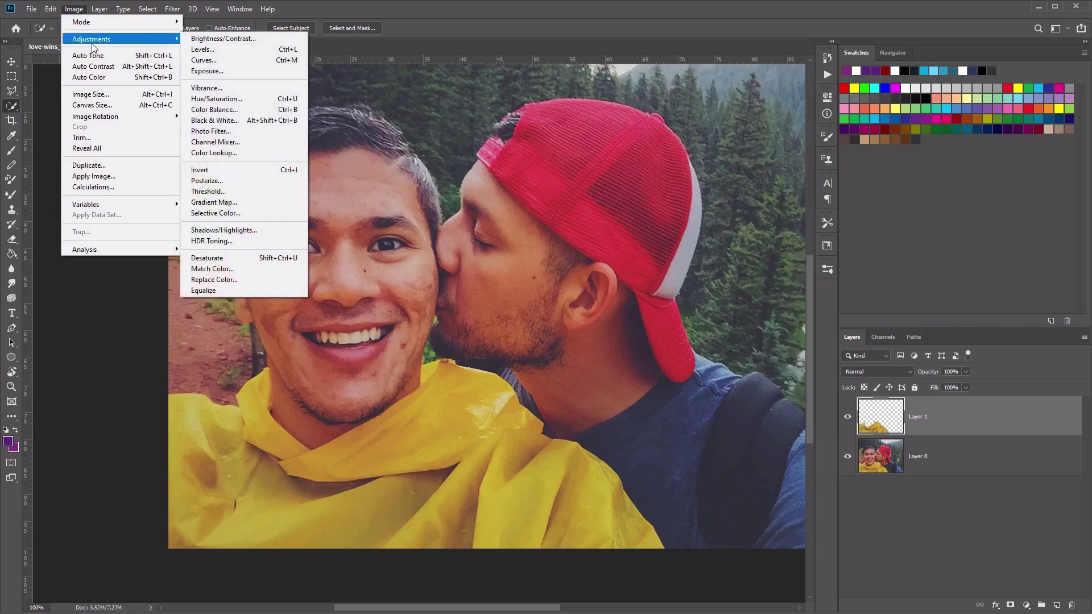
pyautogui.click(248, 104)
pyautogui.moveTo(871, 227); pyautogui.dragTo(613, 277)
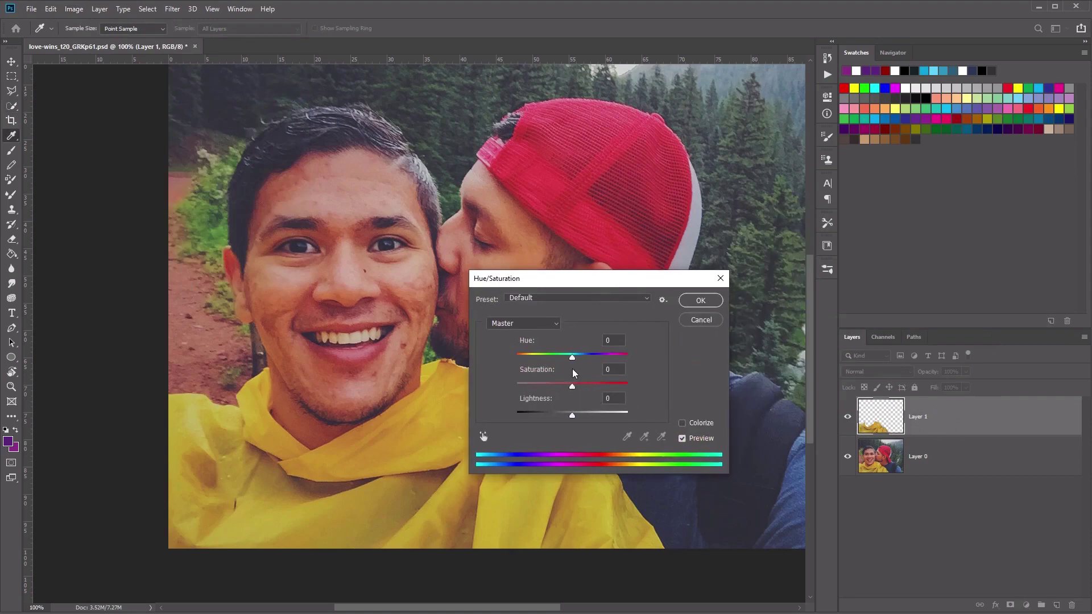
pyautogui.moveTo(598, 283); pyautogui.dragTo(646, 278)
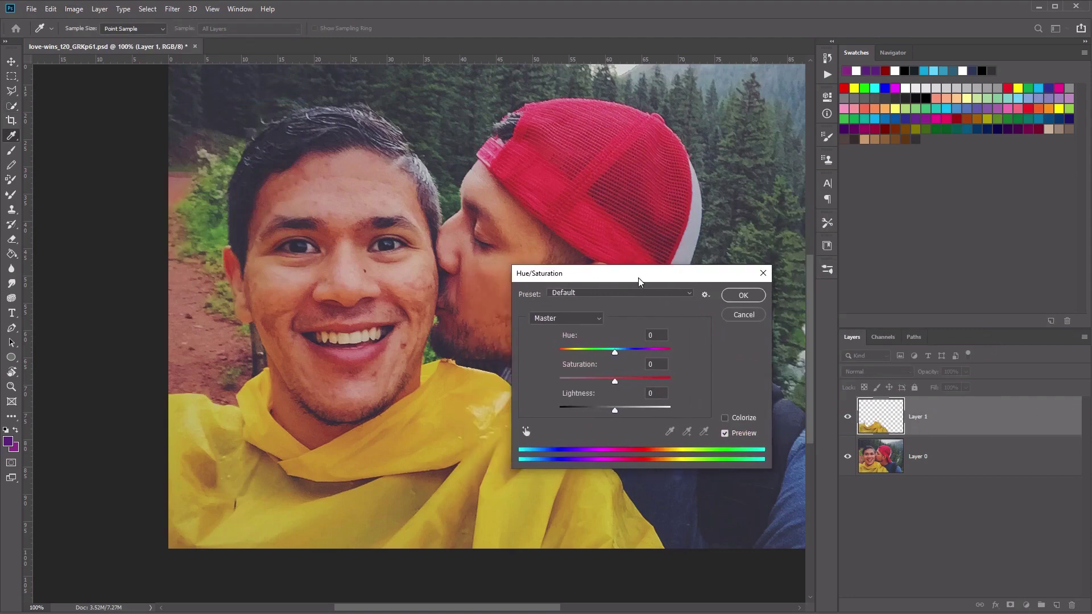
pyautogui.click(621, 353)
pyautogui.moveTo(622, 353); pyautogui.dragTo(580, 357)
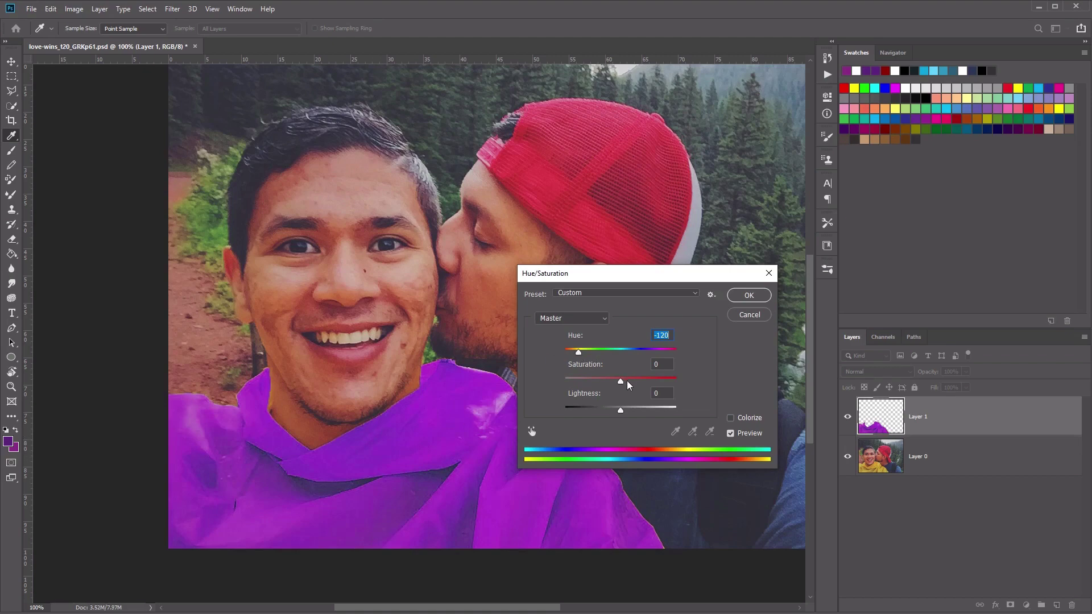
pyautogui.moveTo(621, 382)
pyautogui.mouseDown()
pyautogui.moveTo(598, 382)
pyautogui.moveTo(623, 388)
pyautogui.moveTo(609, 388)
pyautogui.moveTo(614, 420)
pyautogui.moveTo(626, 410)
pyautogui.moveTo(580, 353)
pyautogui.moveTo(610, 384)
pyautogui.mouseUp()
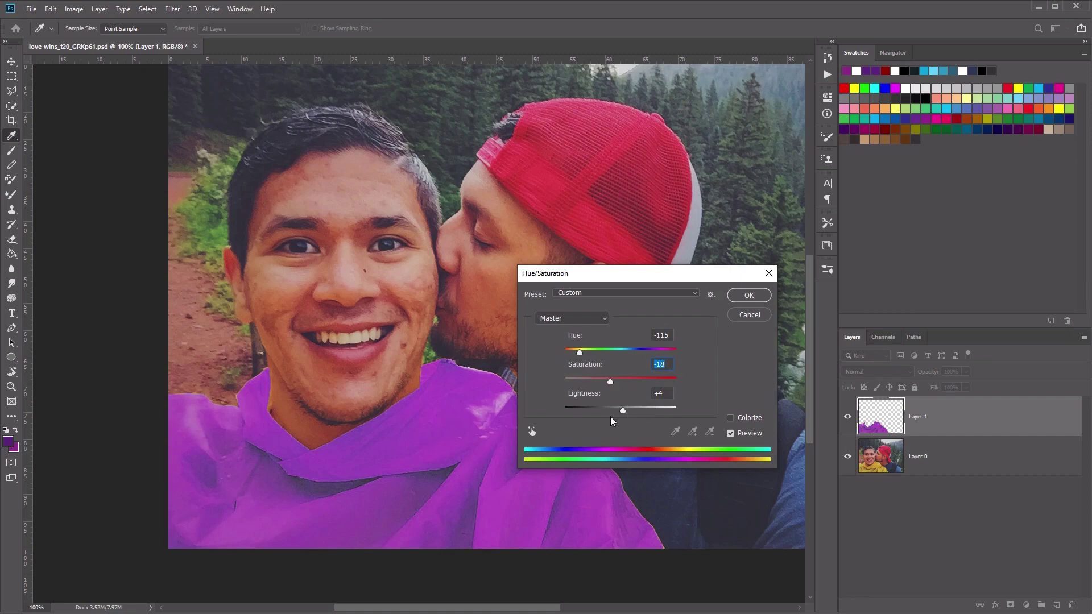
pyautogui.moveTo(623, 410); pyautogui.dragTo(620, 410)
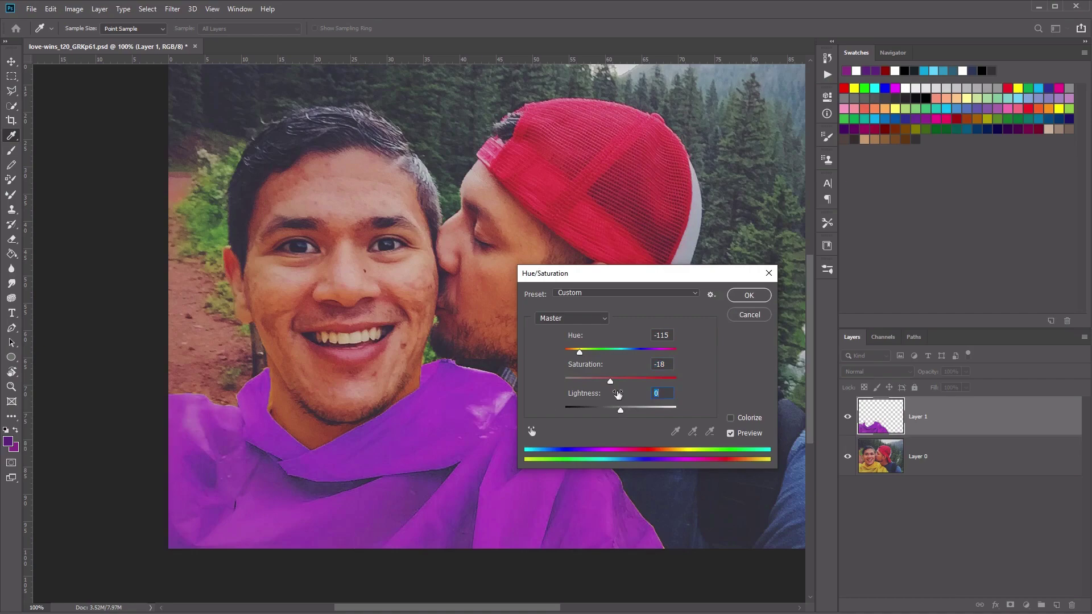
pyautogui.click(755, 294)
pyautogui.press('w')
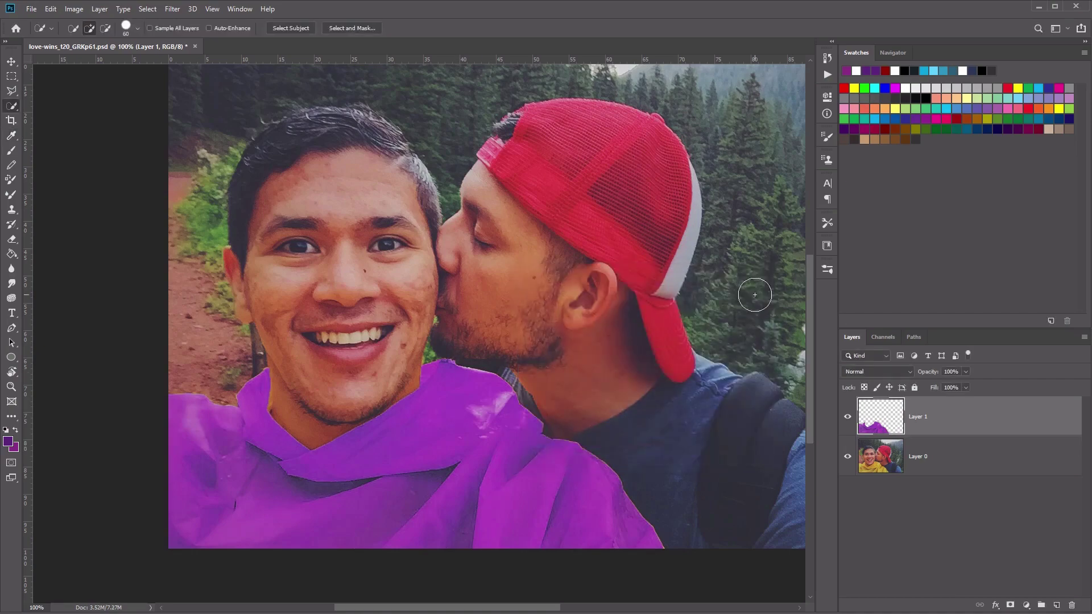